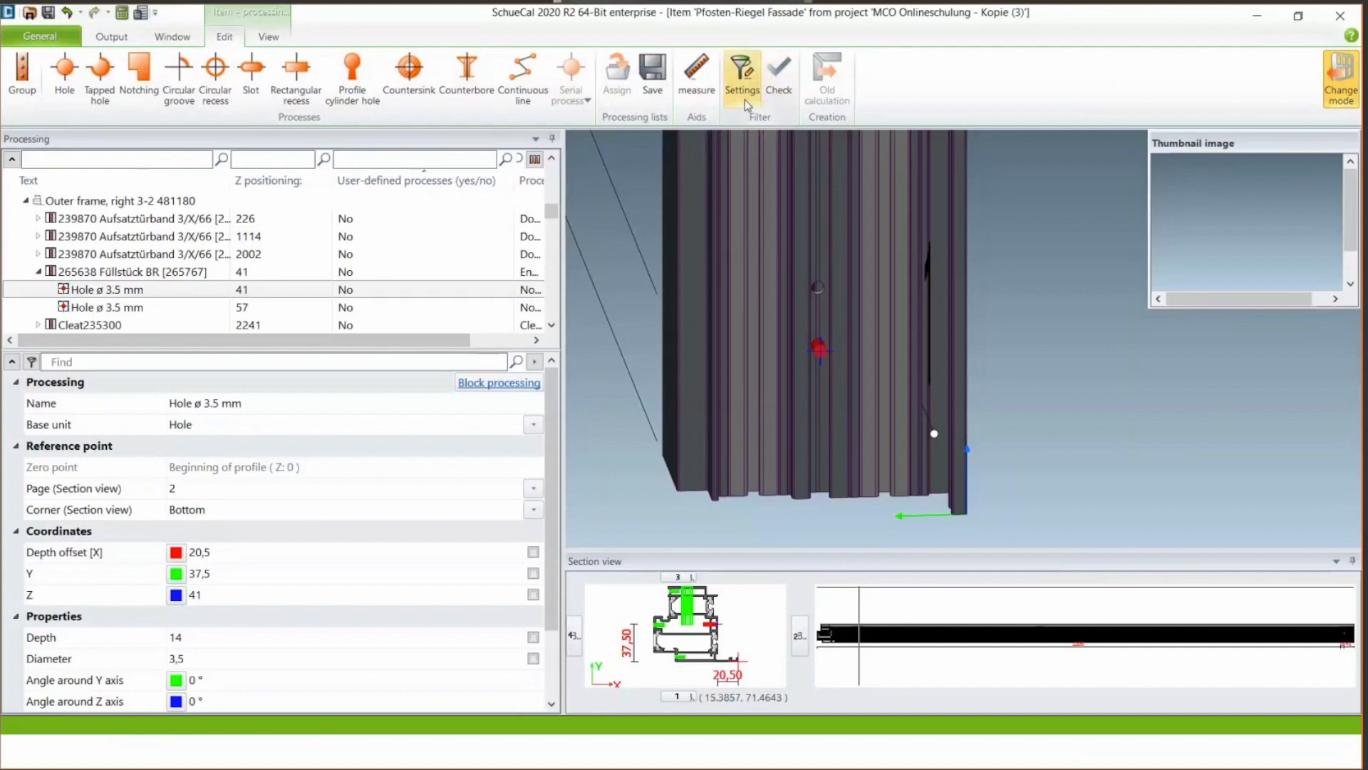
Create a new MCO filter named "Change diameters of small holes to available tool" with description "Available tool in machine -- 3.2 mm drill"
{"action": "left_click", "coordinate": [741, 82]}
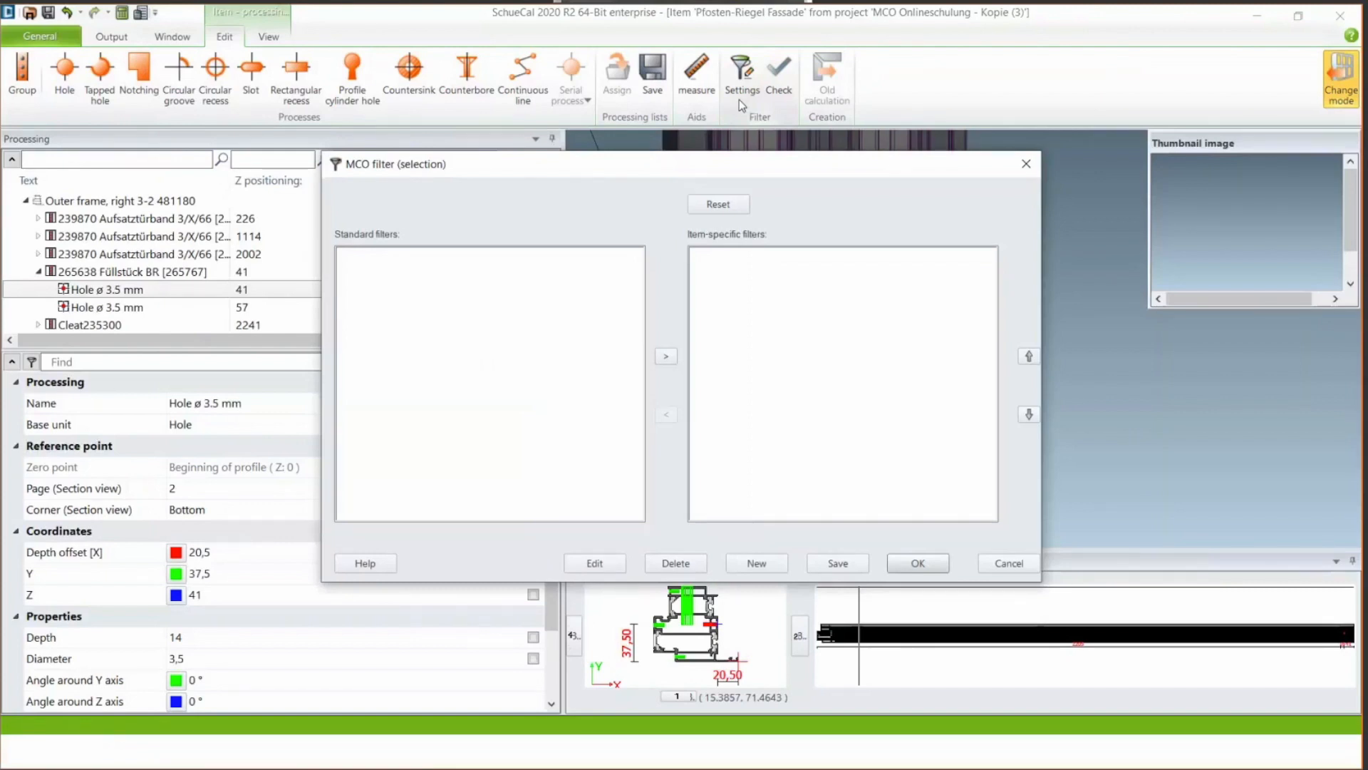
{"action": "left_click", "coordinate": [756, 563]}
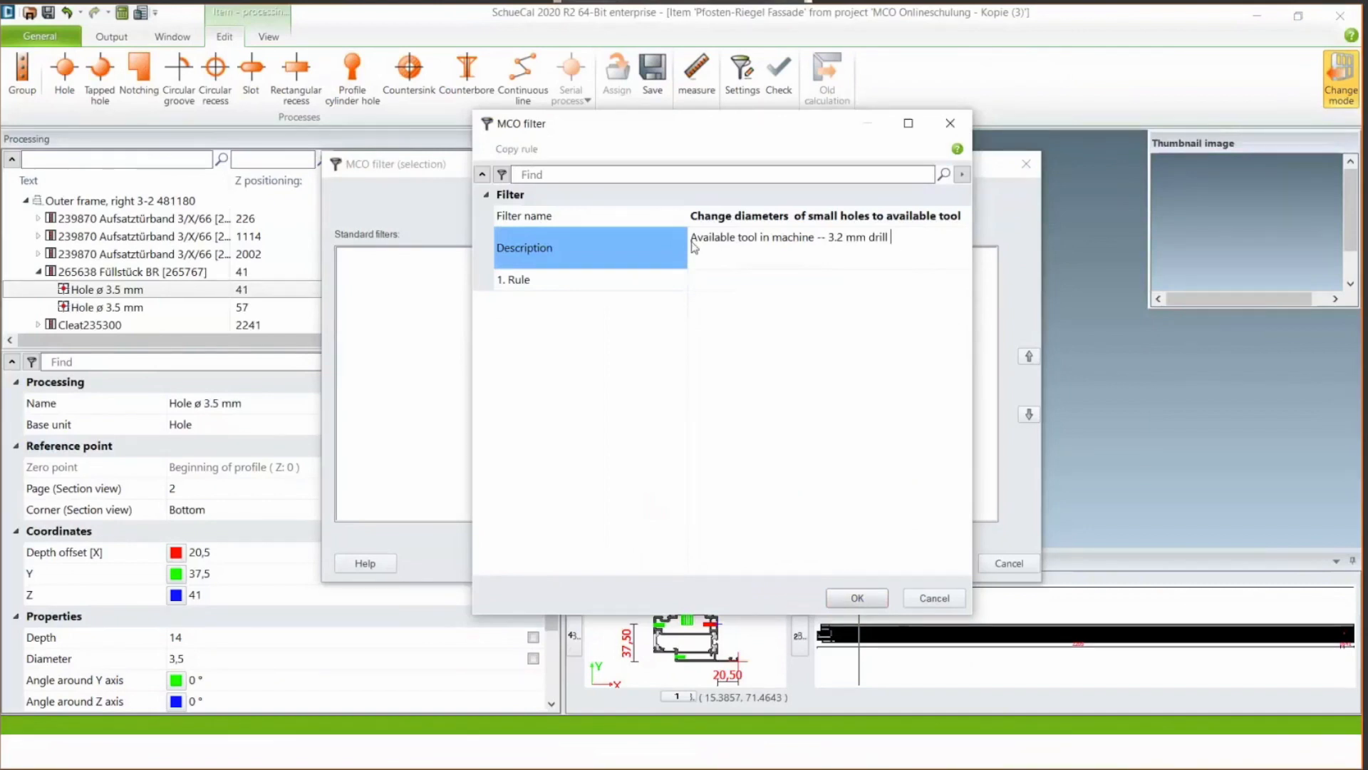
Name the filter's first rule "3.5mm -- 3.2mm" and set its action to Change
{"action": "left_click", "coordinate": [727, 283]}
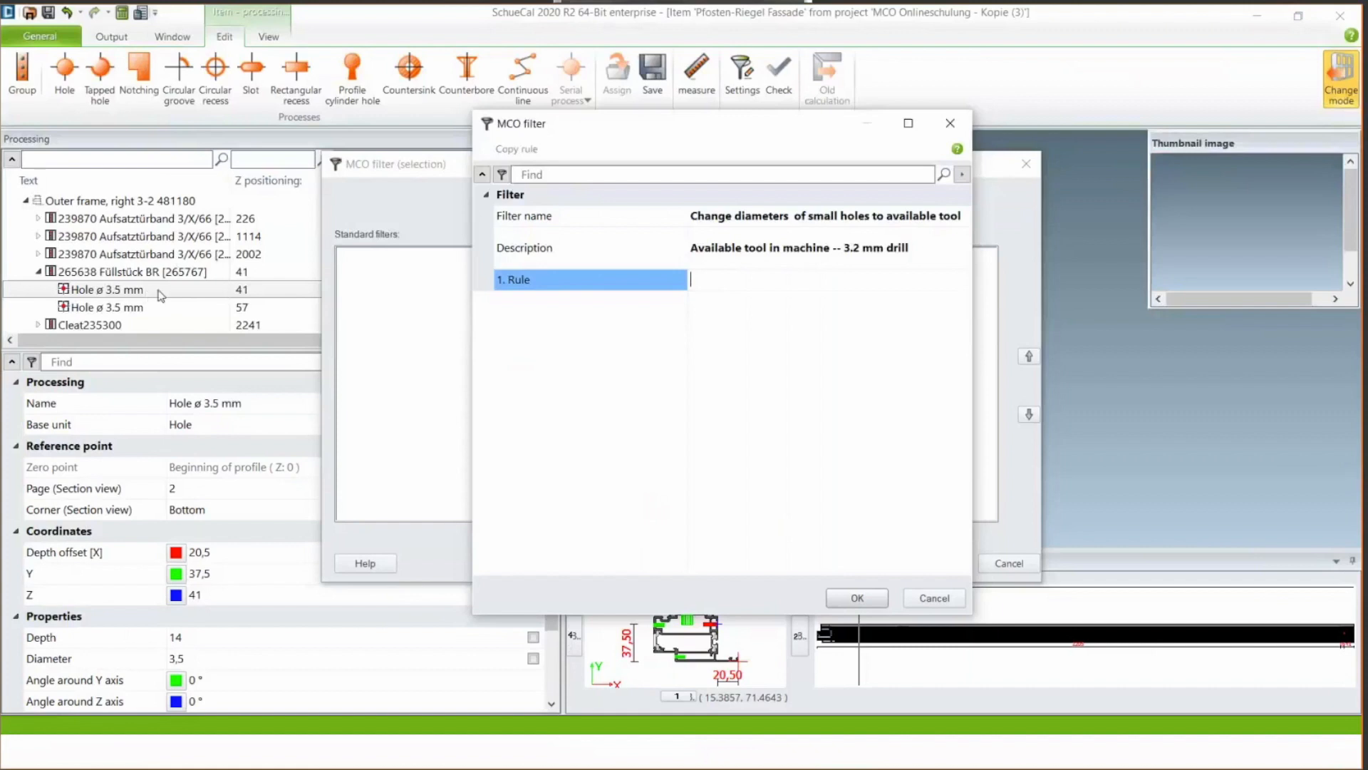
{"action": "left_click", "coordinate": [245, 669]}
{"action": "type", "text": "3.5mm -- 3.2mm"}
{"action": "key", "text": "Return"}
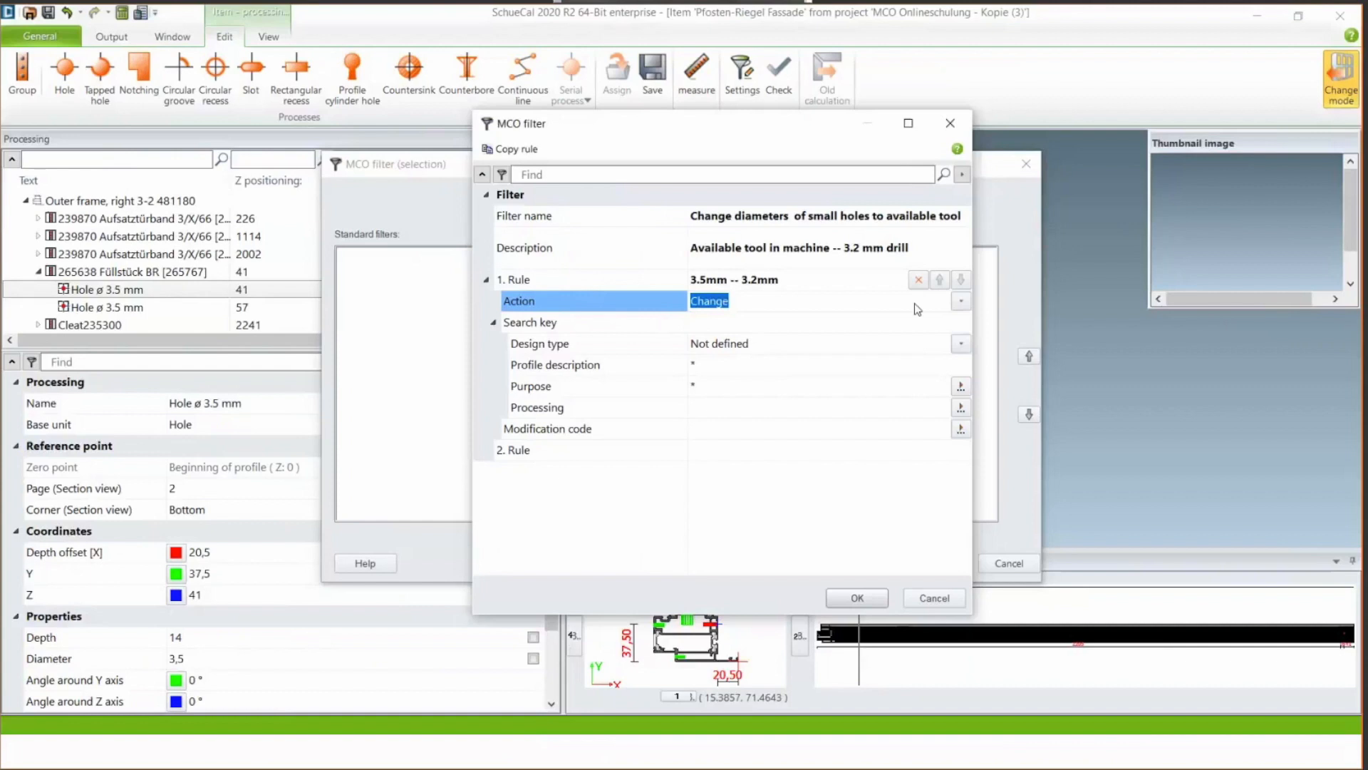
{"action": "left_click", "coordinate": [963, 300]}
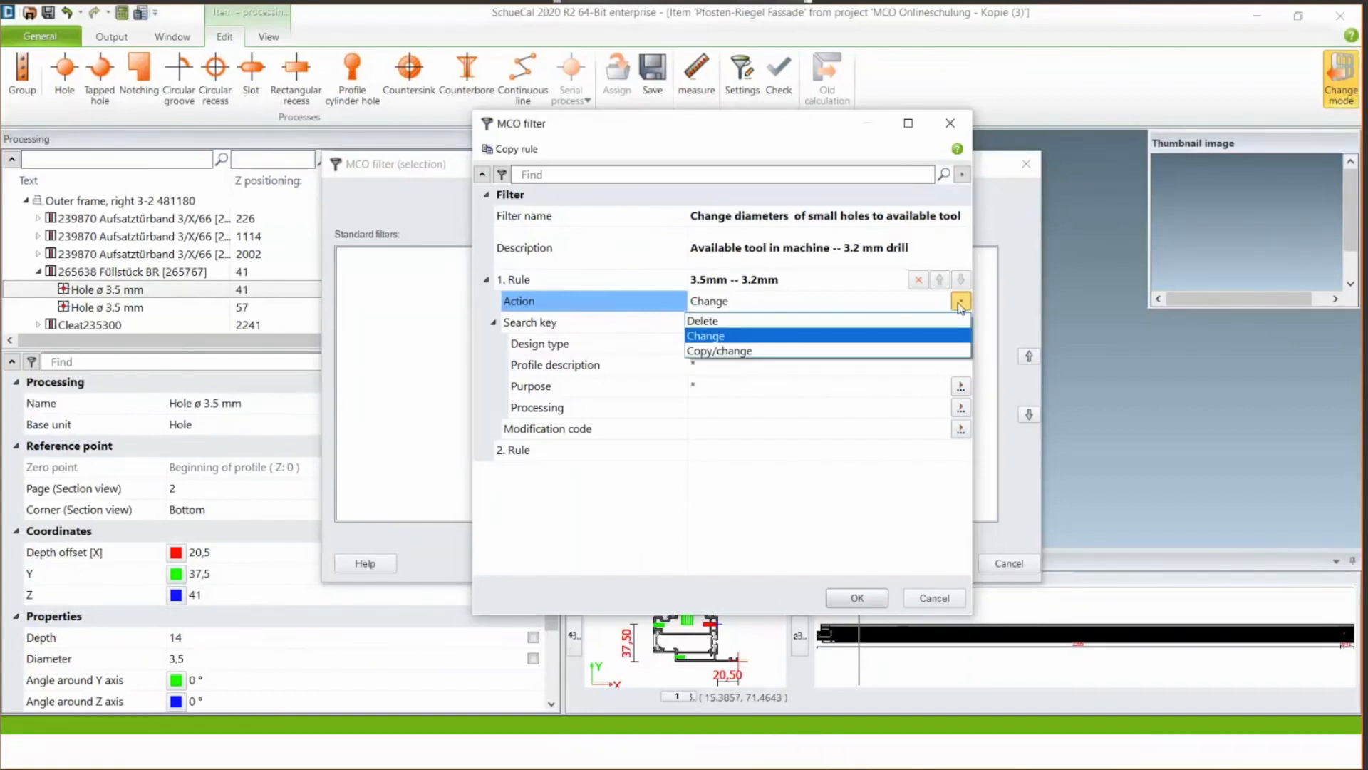
{"action": "left_click", "coordinate": [784, 343]}
{"action": "left_click", "coordinate": [627, 327]}
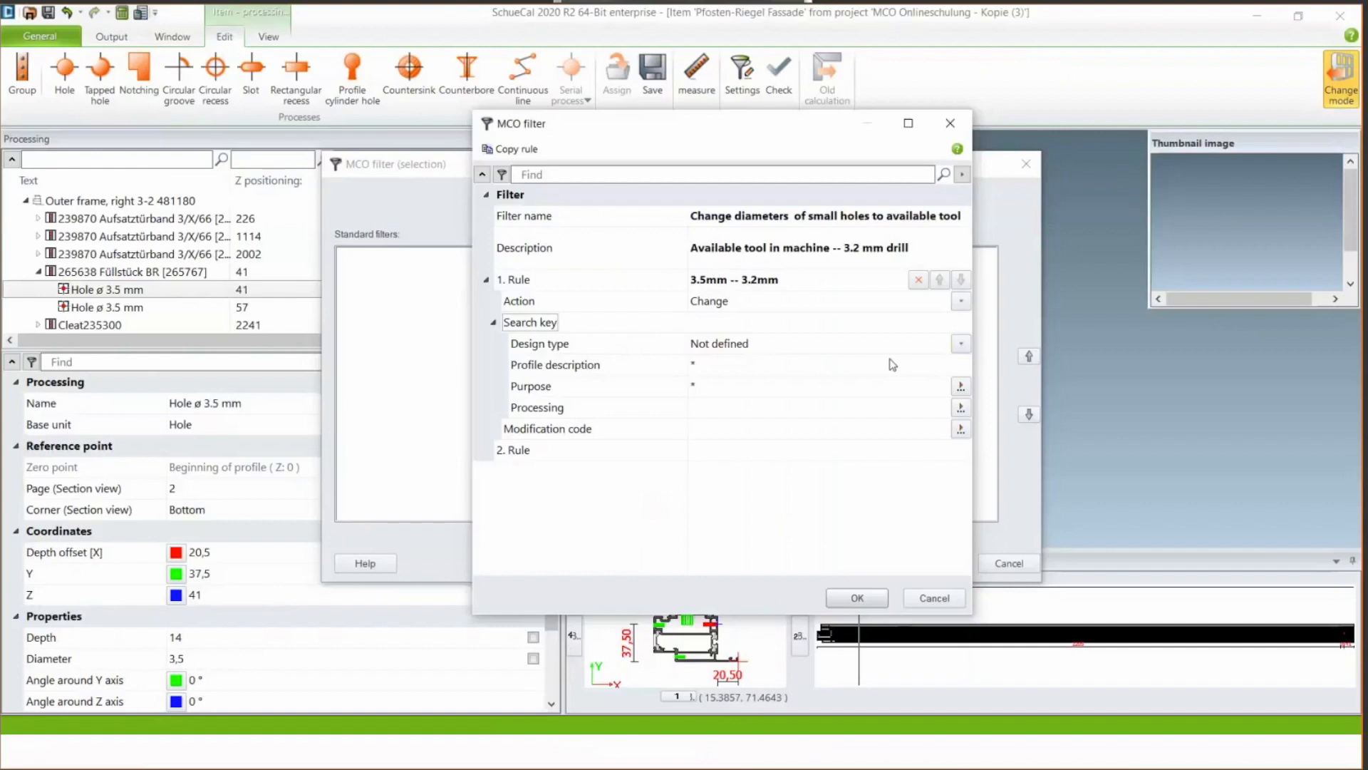
Keep the first rule's design type Not defined and profile description *, and include all profile purposes in the search key
{"action": "left_click", "coordinate": [960, 345]}
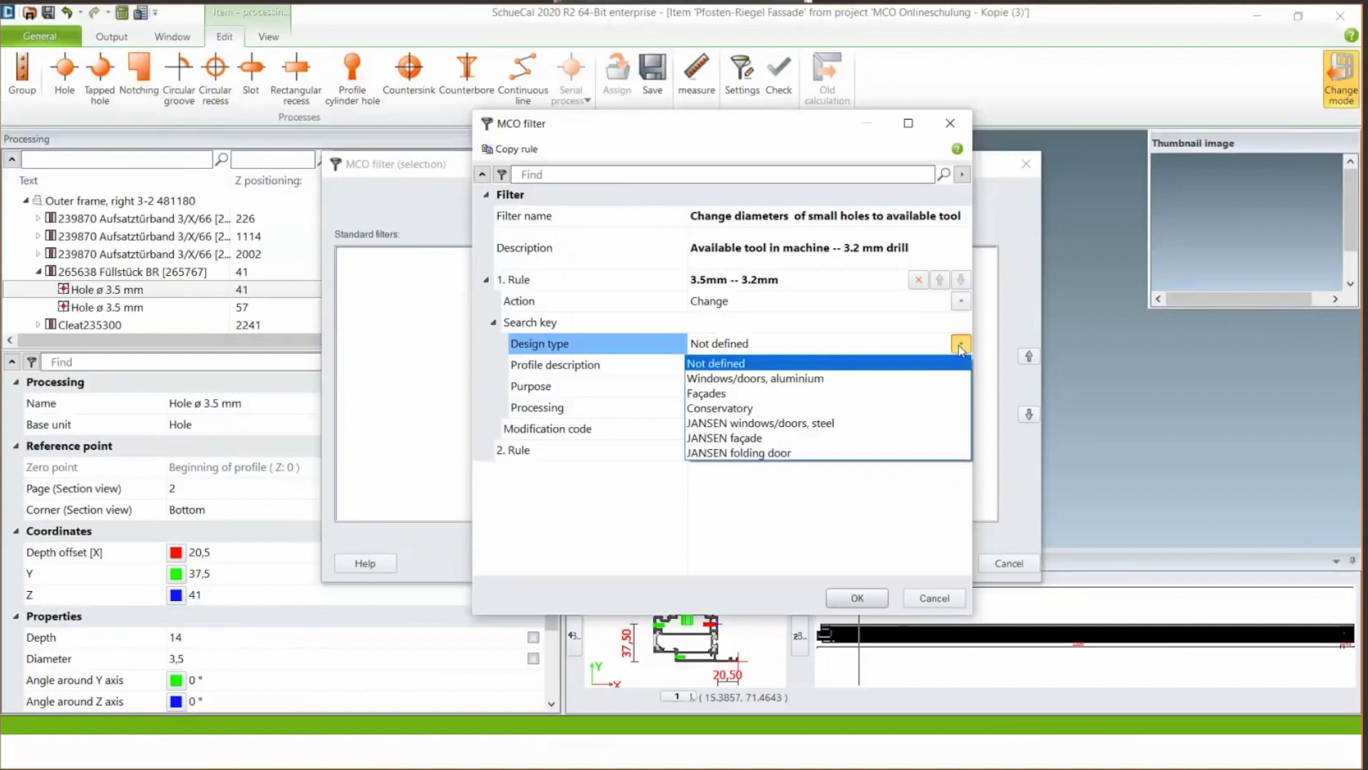
{"action": "left_click", "coordinate": [741, 364]}
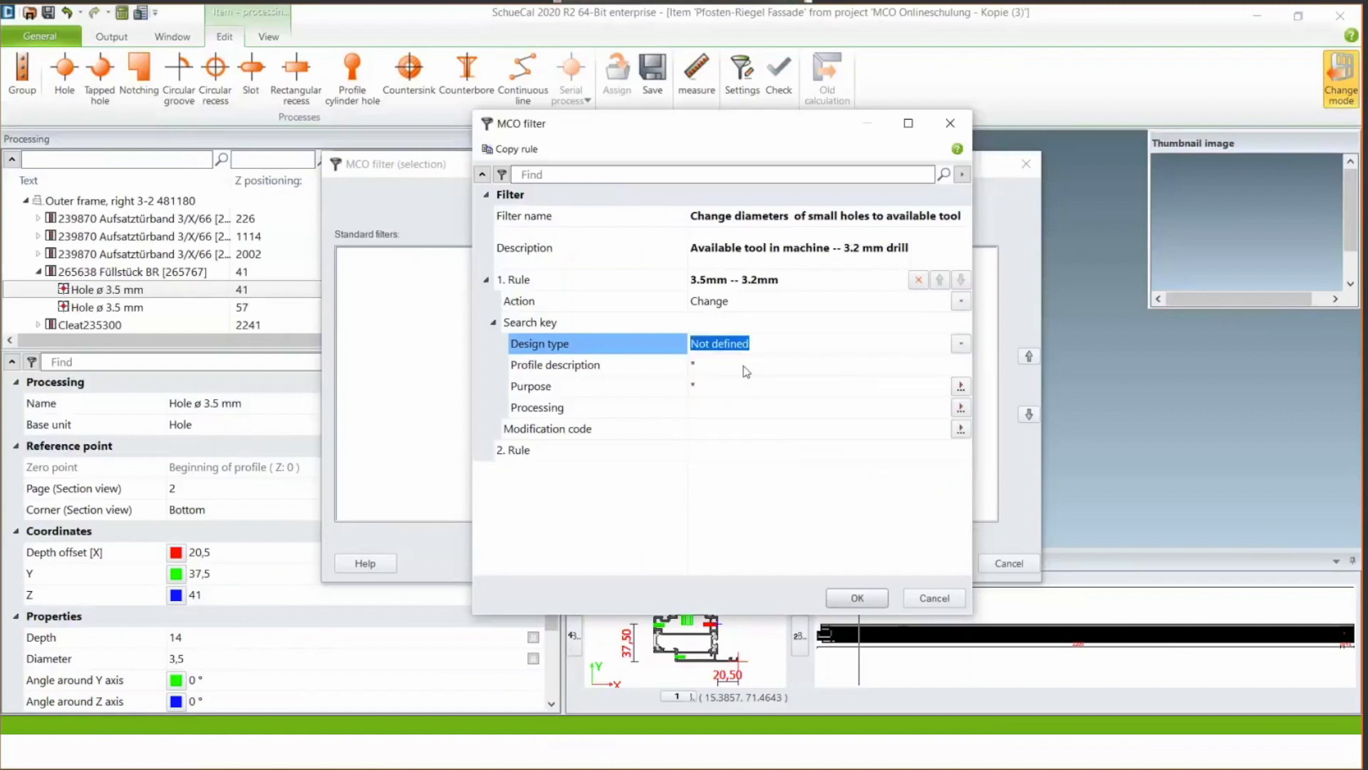
{"action": "left_click", "coordinate": [745, 366]}
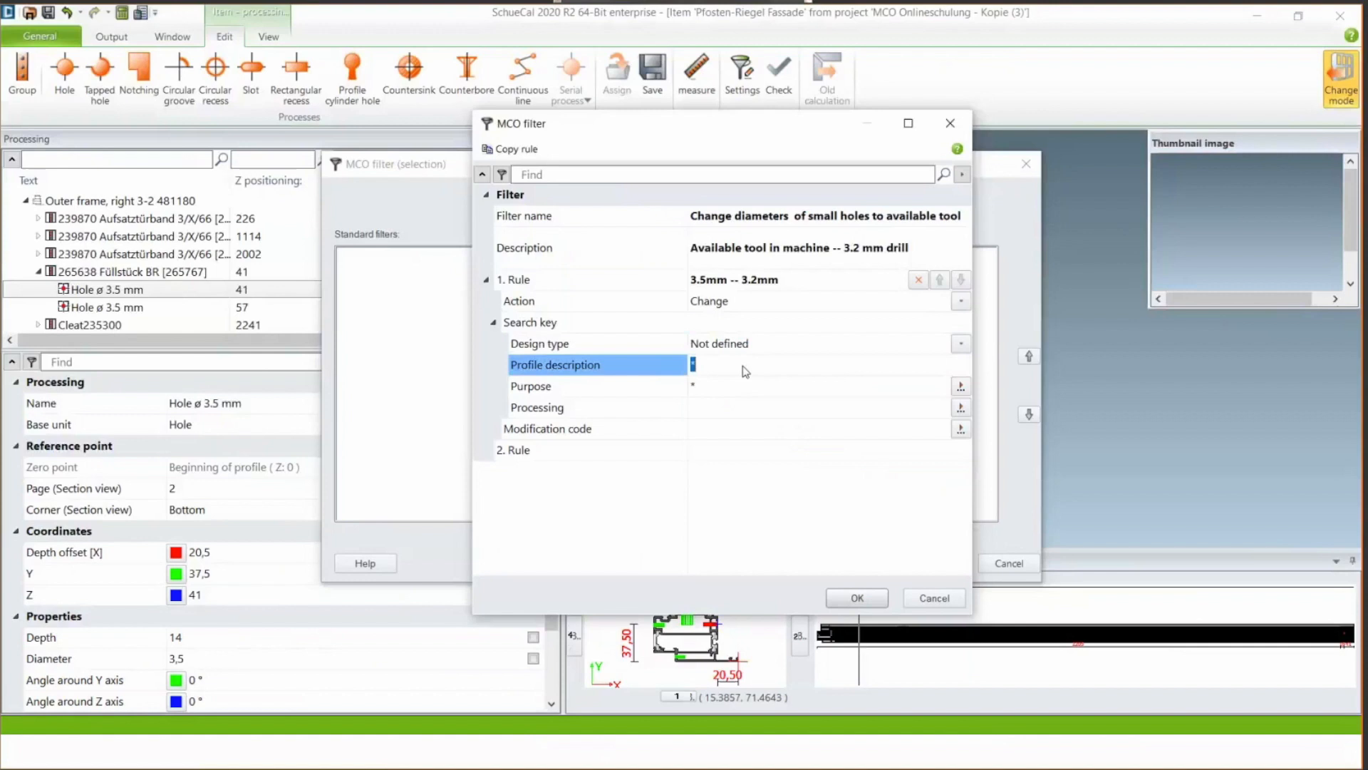
{"action": "left_click", "coordinate": [742, 366]}
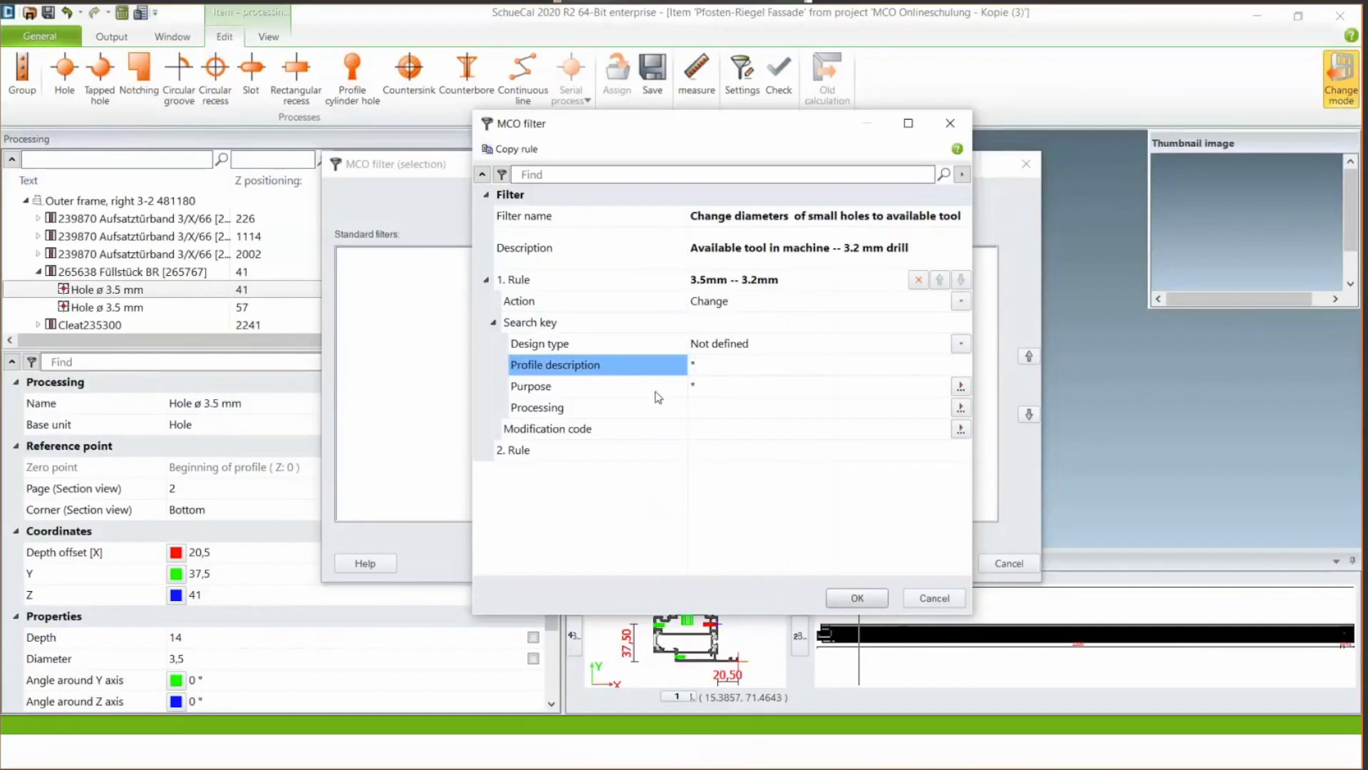
{"action": "left_click", "coordinate": [960, 386]}
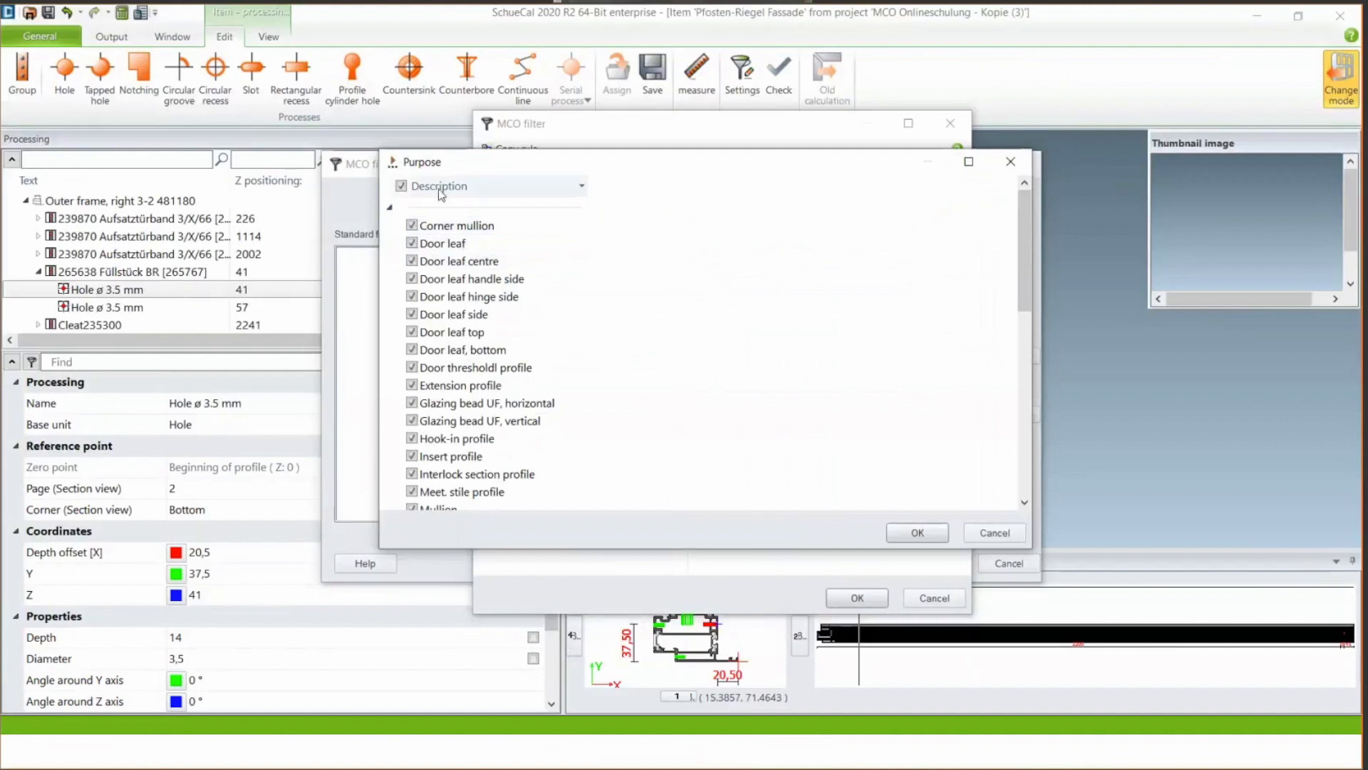
{"action": "left_click", "coordinate": [402, 187]}
{"action": "left_click", "coordinate": [402, 187]}
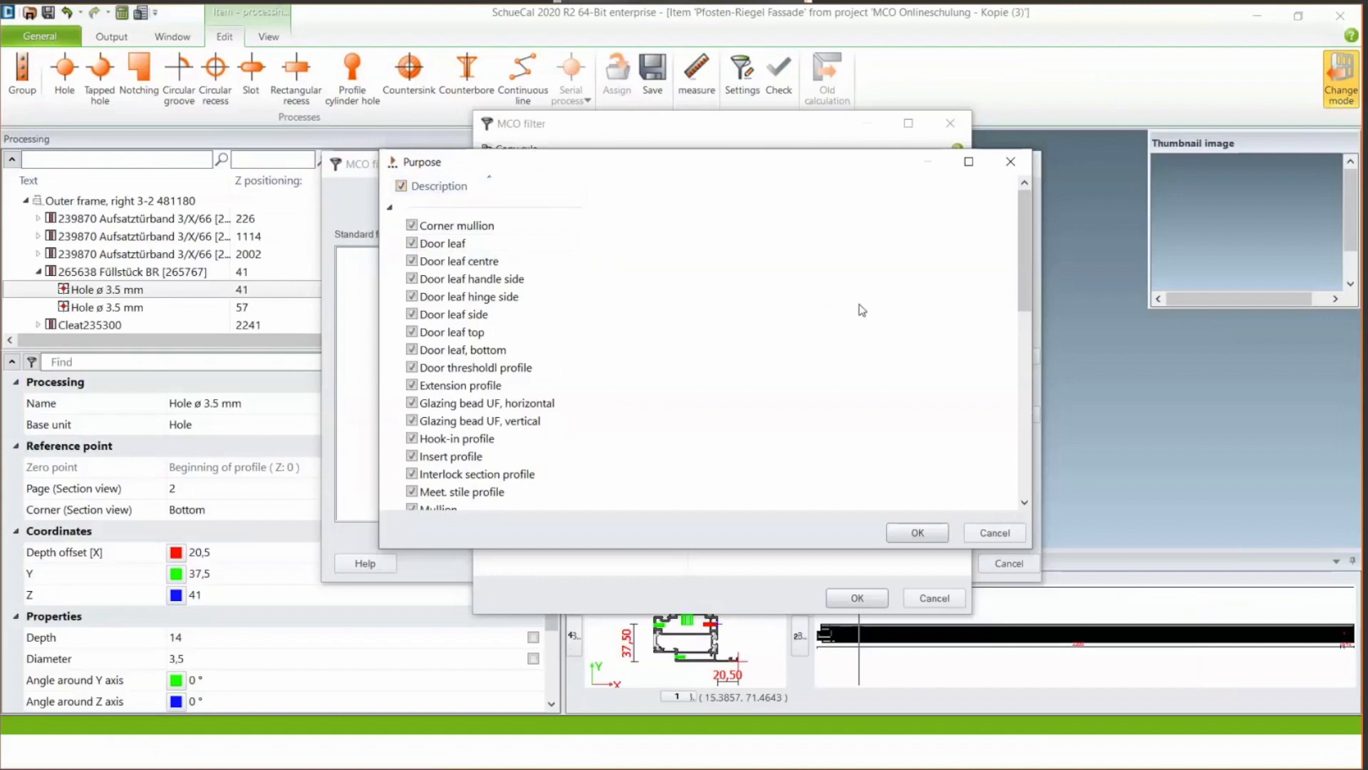
{"action": "left_click", "coordinate": [919, 533]}
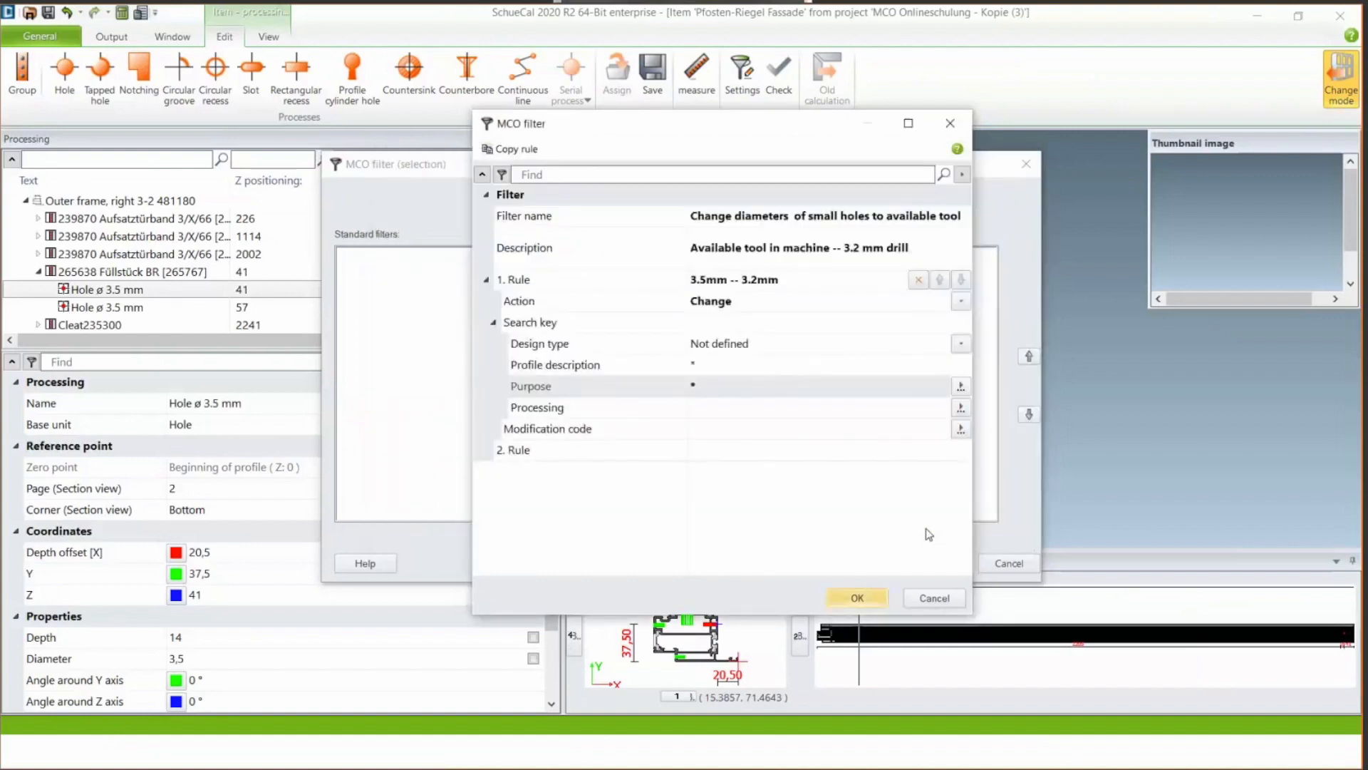
Define the first rule's processing search key with base unit Hole and diameter 3.5
{"action": "left_click", "coordinate": [600, 411]}
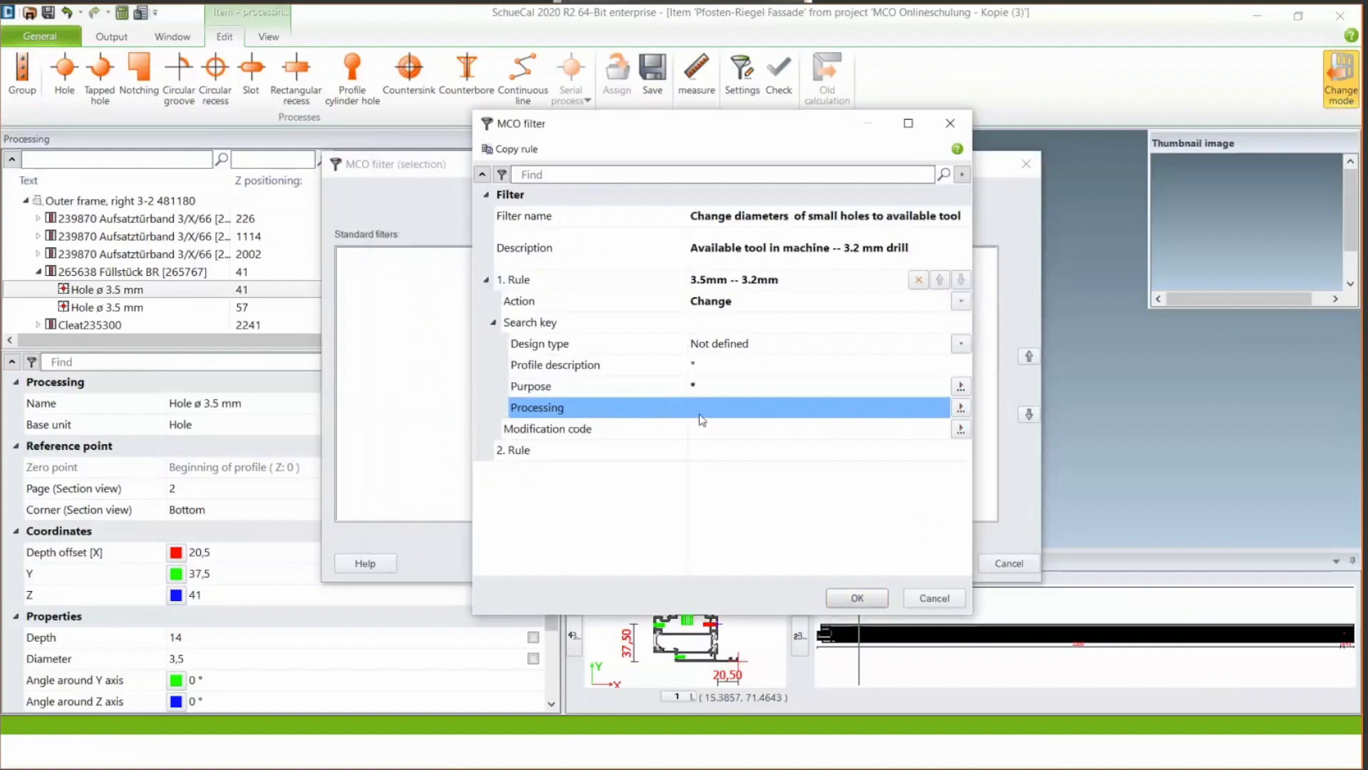
{"action": "left_click", "coordinate": [961, 409]}
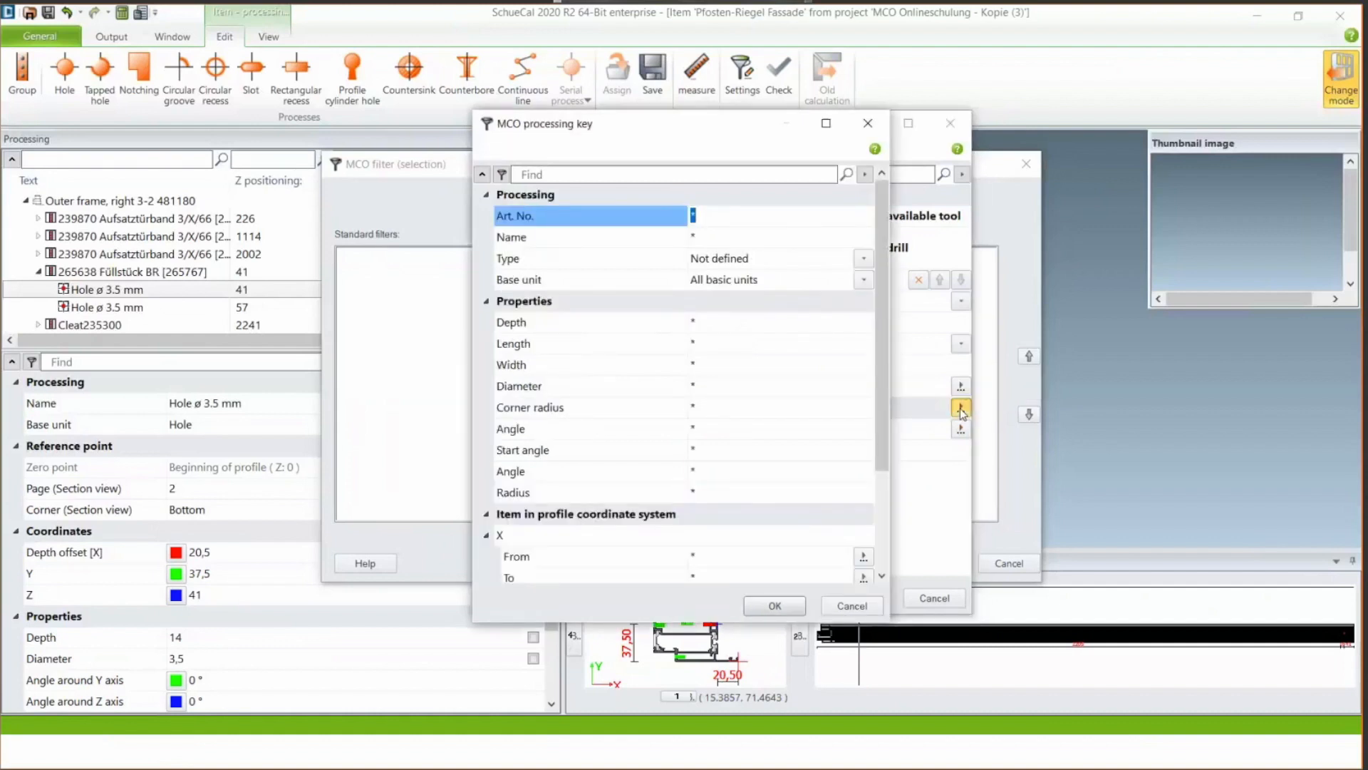
{"action": "left_click", "coordinate": [730, 217]}
{"action": "left_click", "coordinate": [731, 237]}
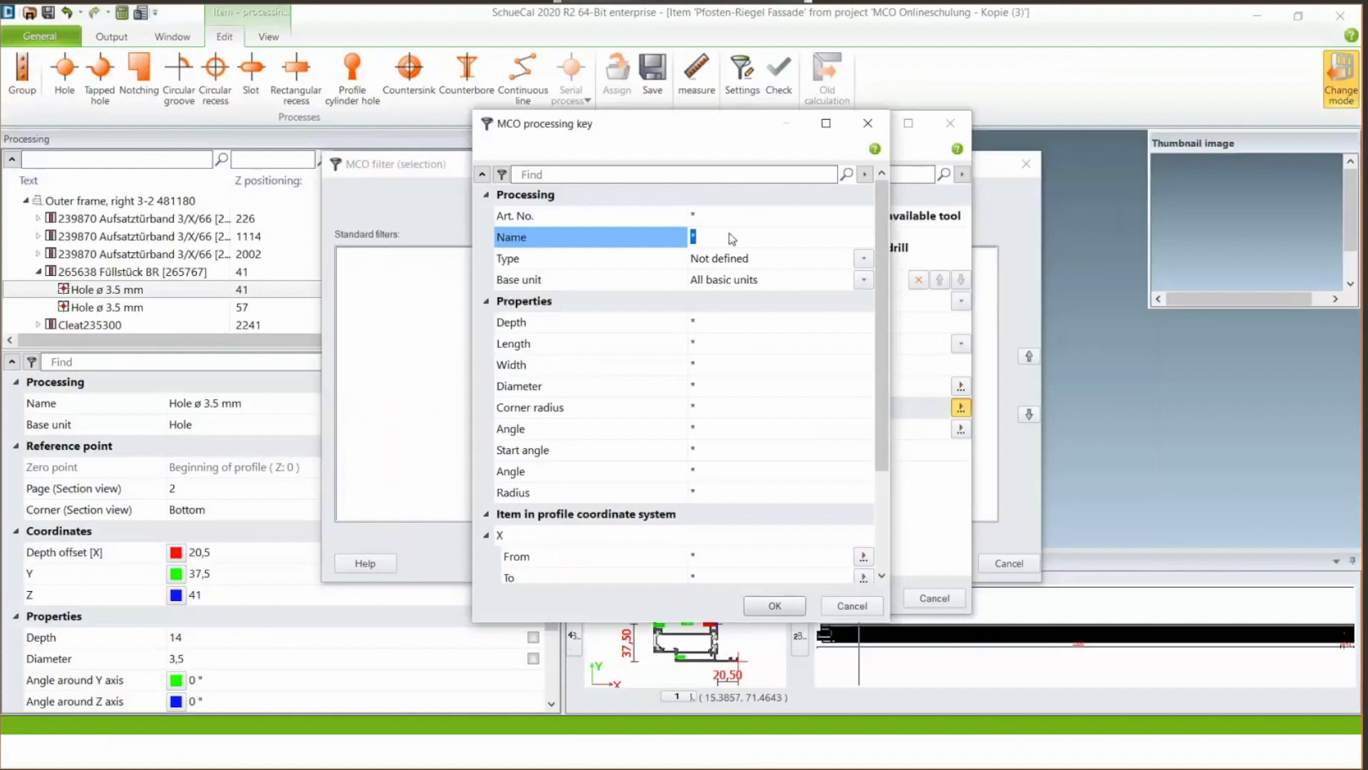
{"action": "left_click", "coordinate": [863, 259]}
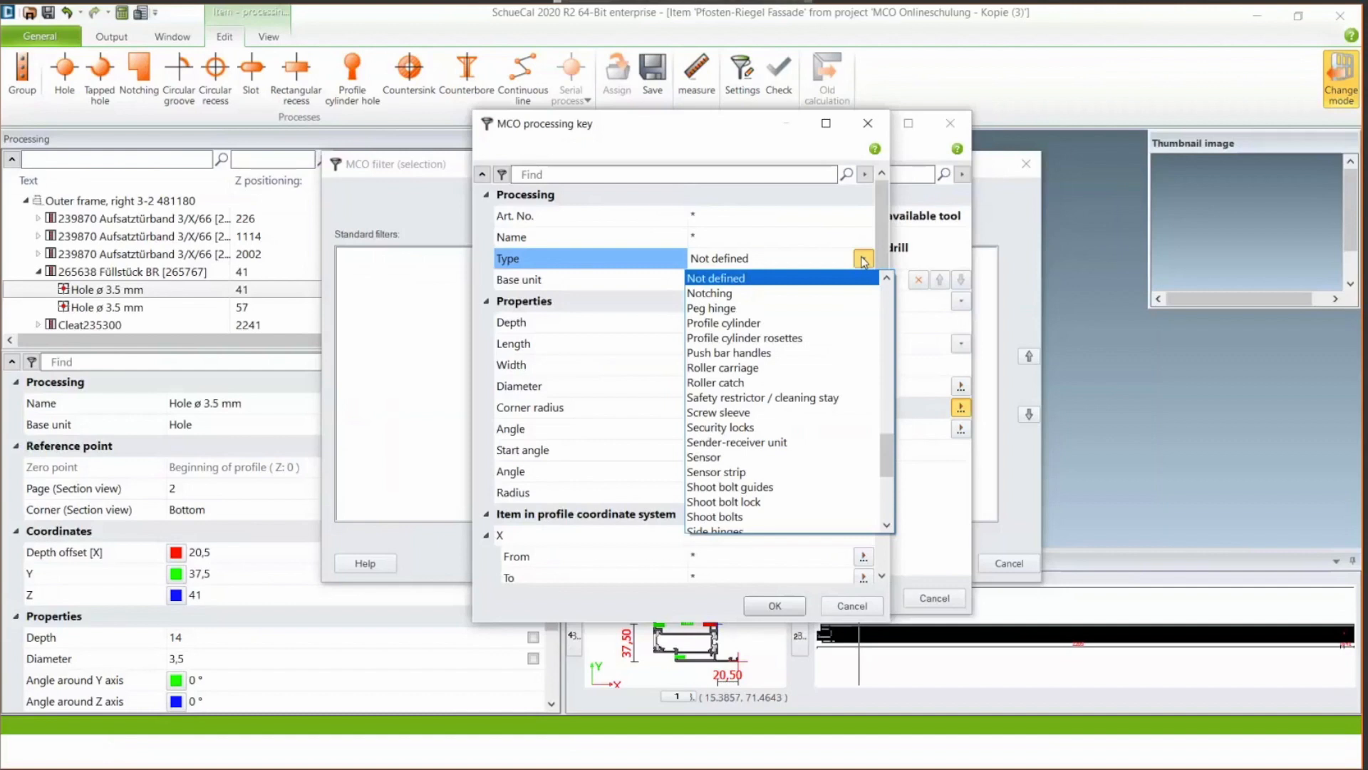
{"action": "left_click", "coordinate": [863, 260]}
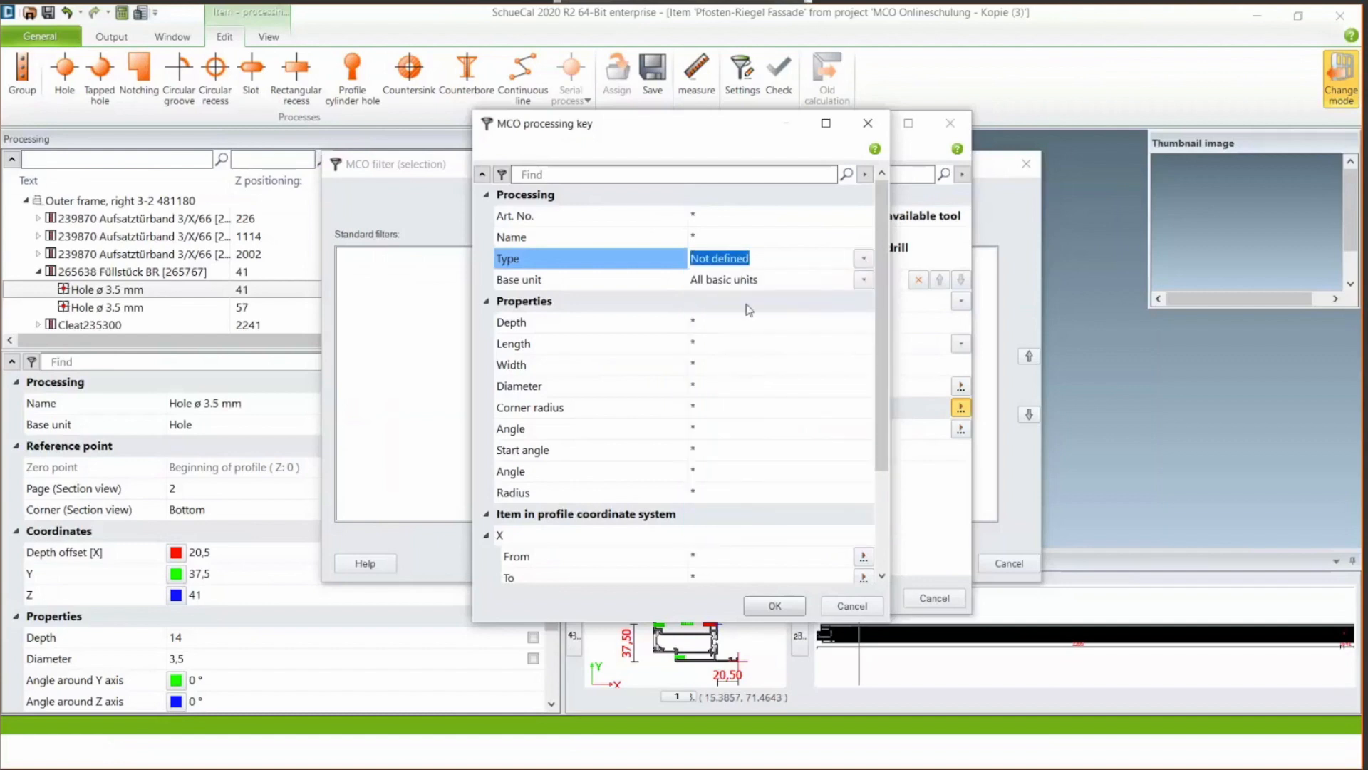
{"action": "left_click", "coordinate": [863, 281]}
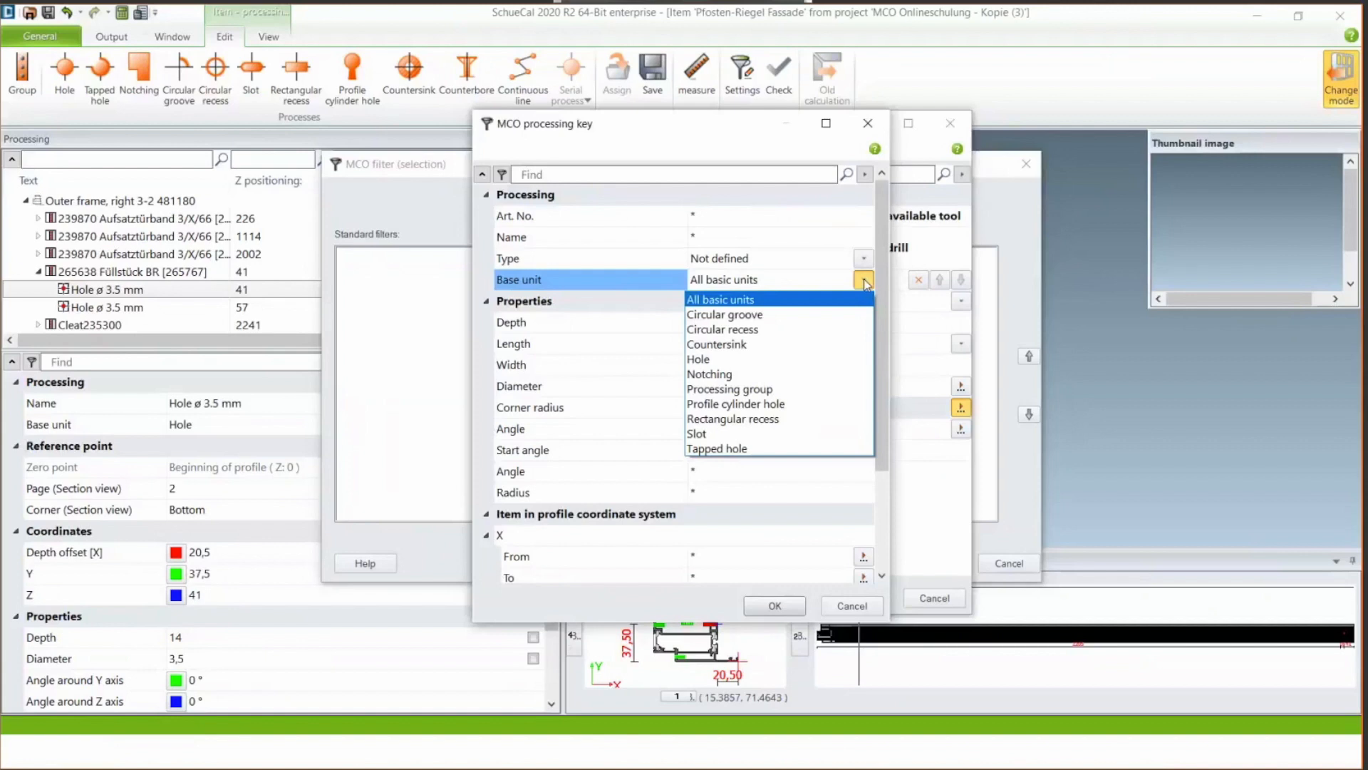
{"action": "left_click", "coordinate": [820, 360]}
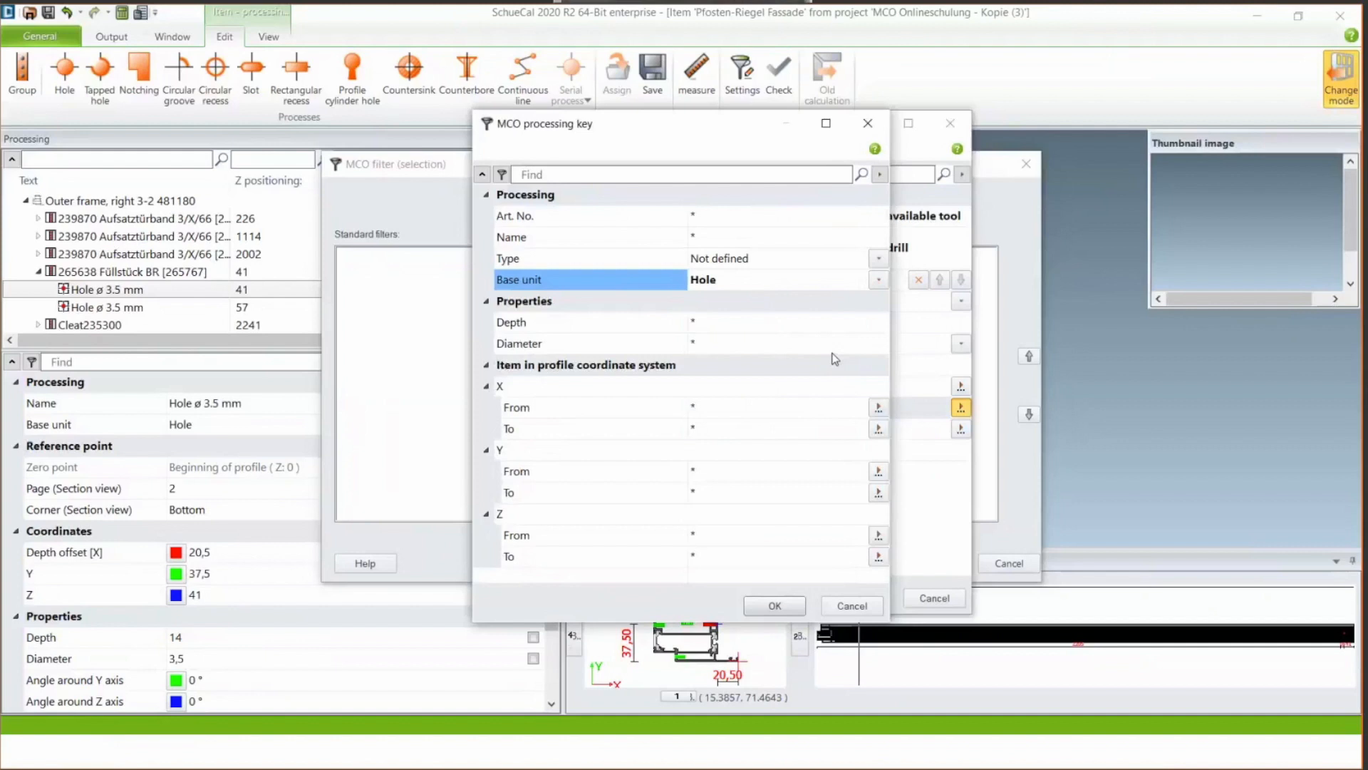
{"action": "left_click", "coordinate": [761, 344]}
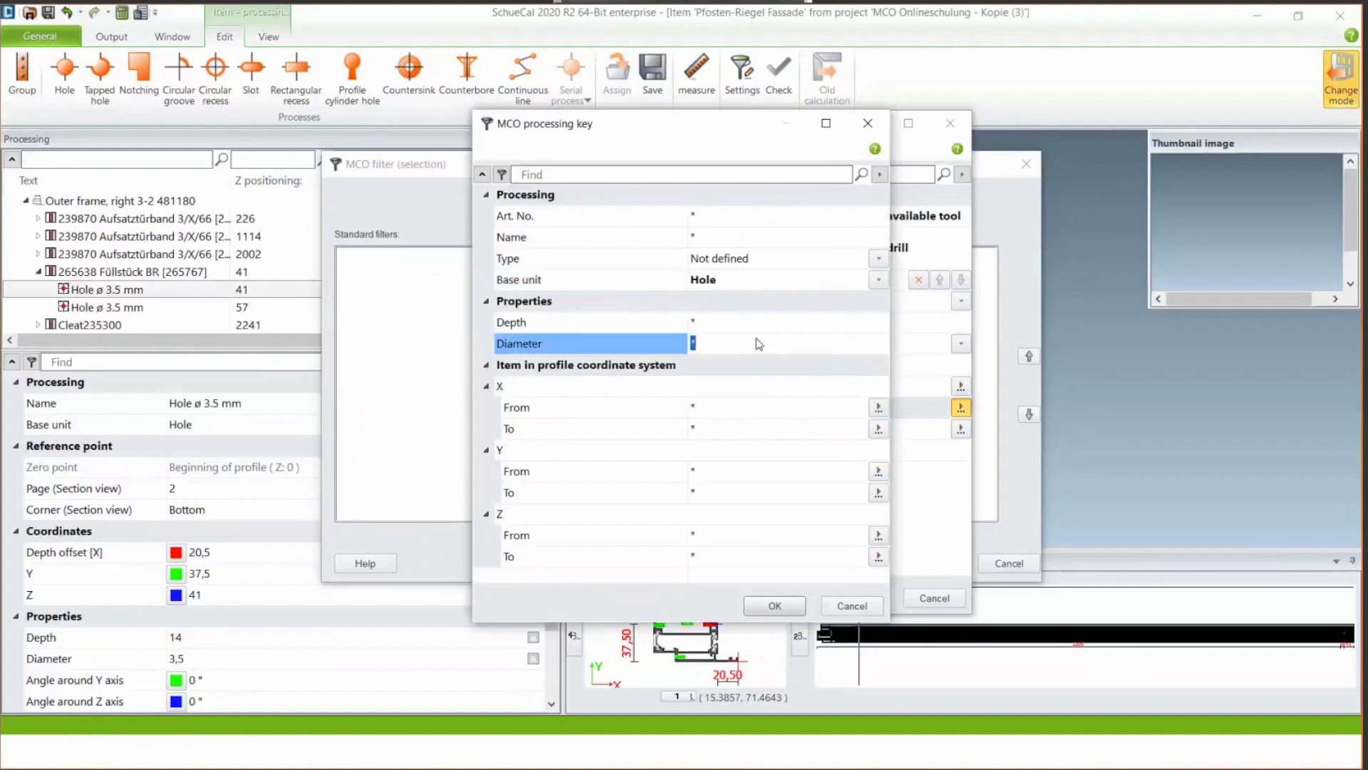
{"action": "type", "text": "3.5"}
{"action": "left_click", "coordinate": [774, 605]}
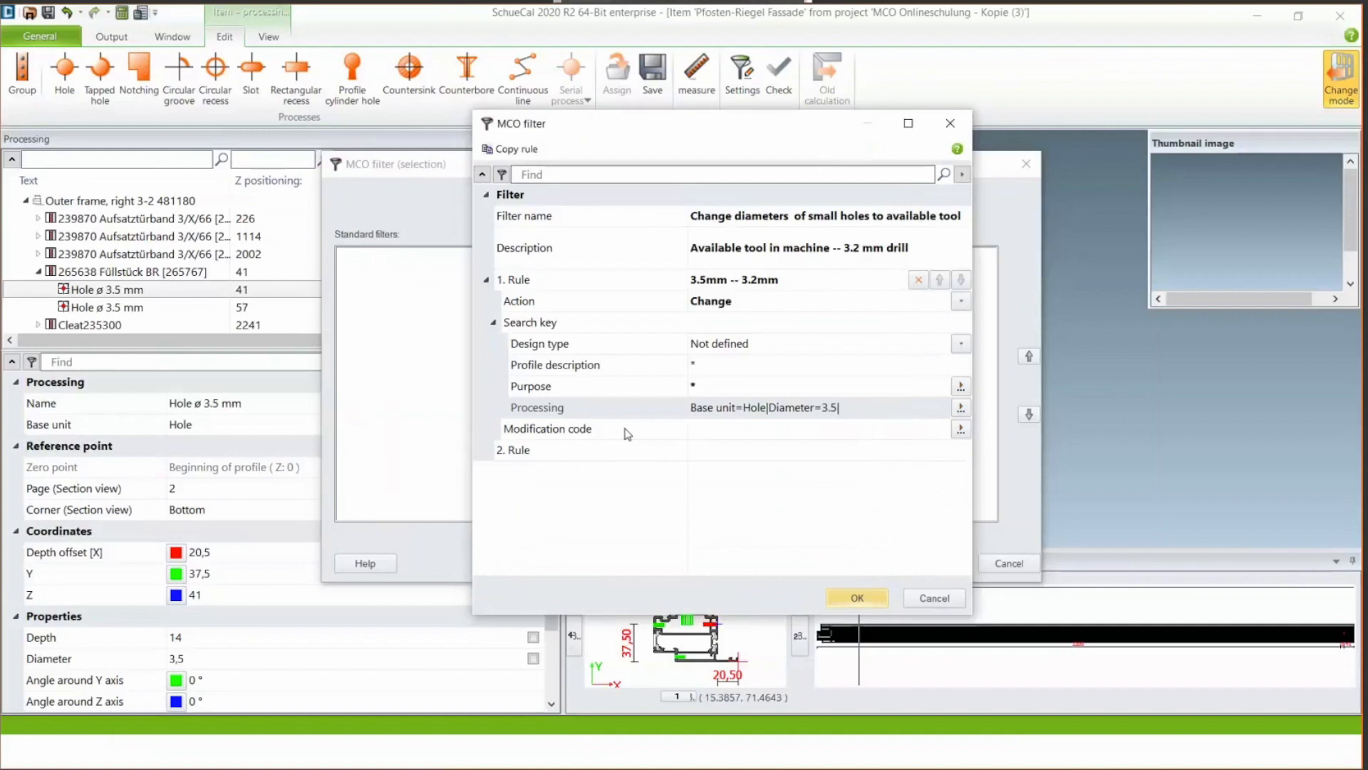
Set the diameter in the first rule's modification code to 3.2, keeping the base unit Hole
{"action": "left_click", "coordinate": [960, 430]}
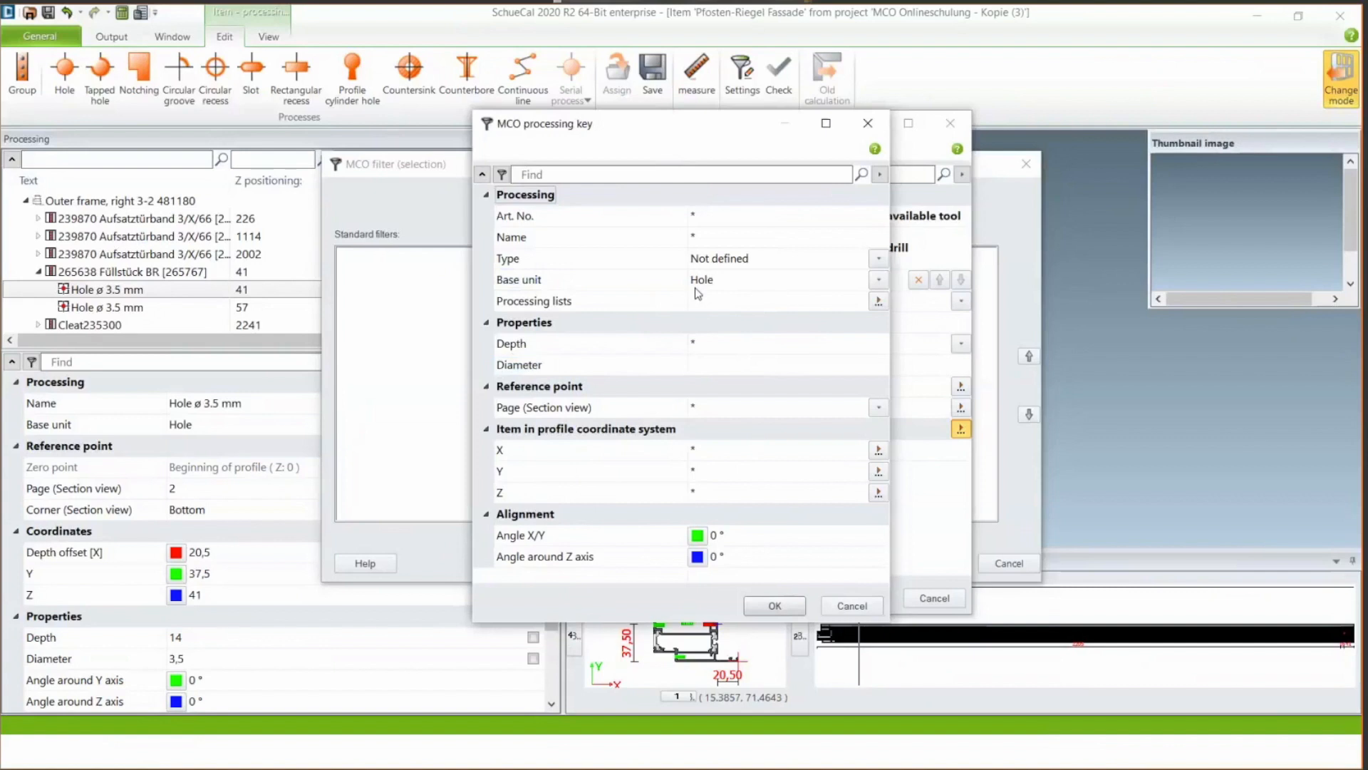
{"action": "left_click", "coordinate": [668, 284]}
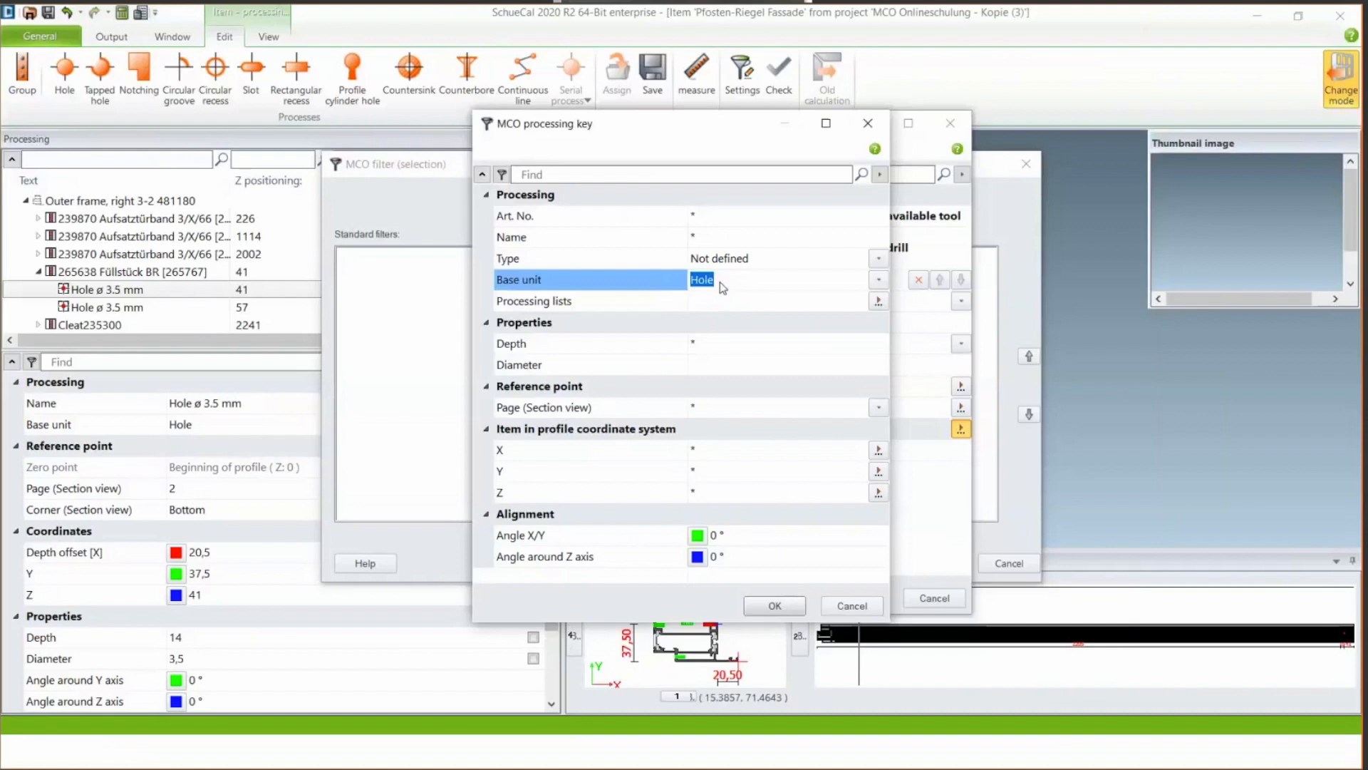
{"action": "left_click", "coordinate": [732, 364]}
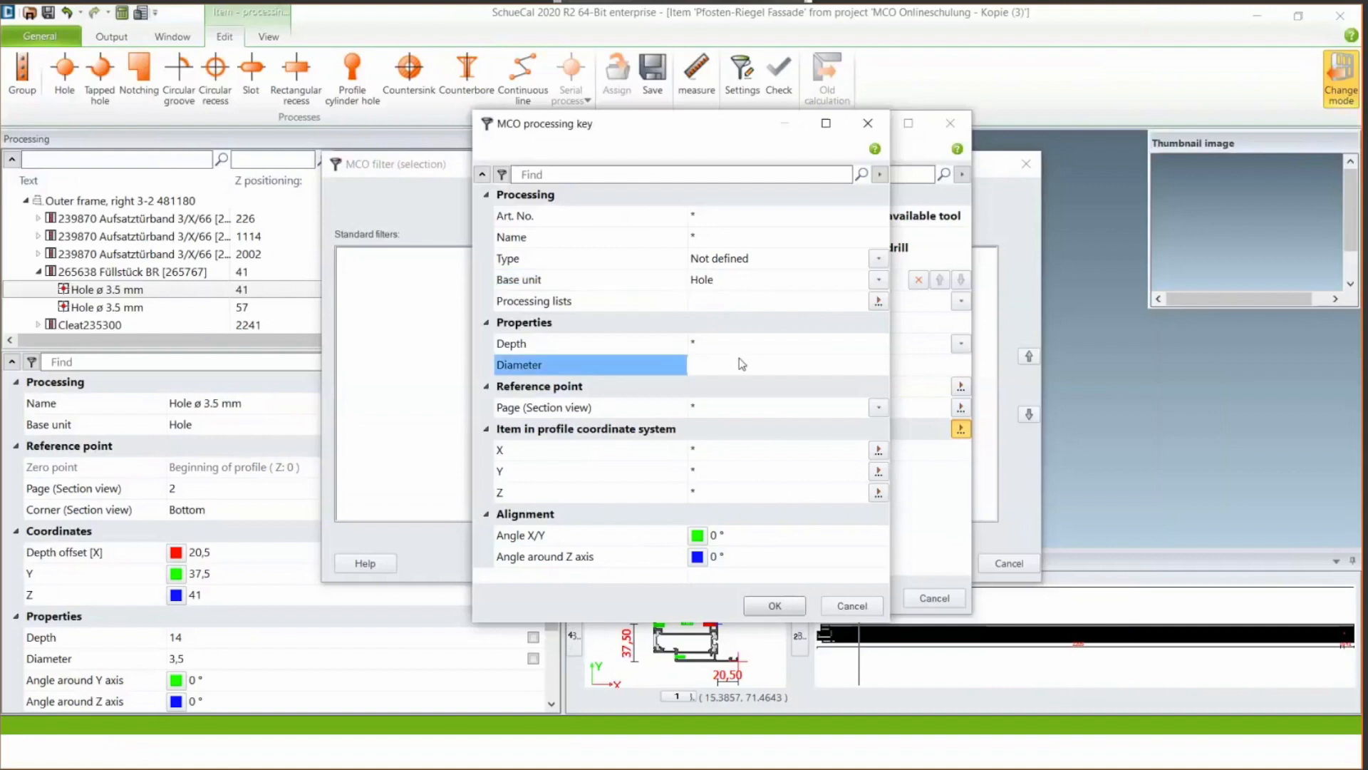
{"action": "type", "text": "3.2"}
{"action": "left_click", "coordinate": [781, 604]}
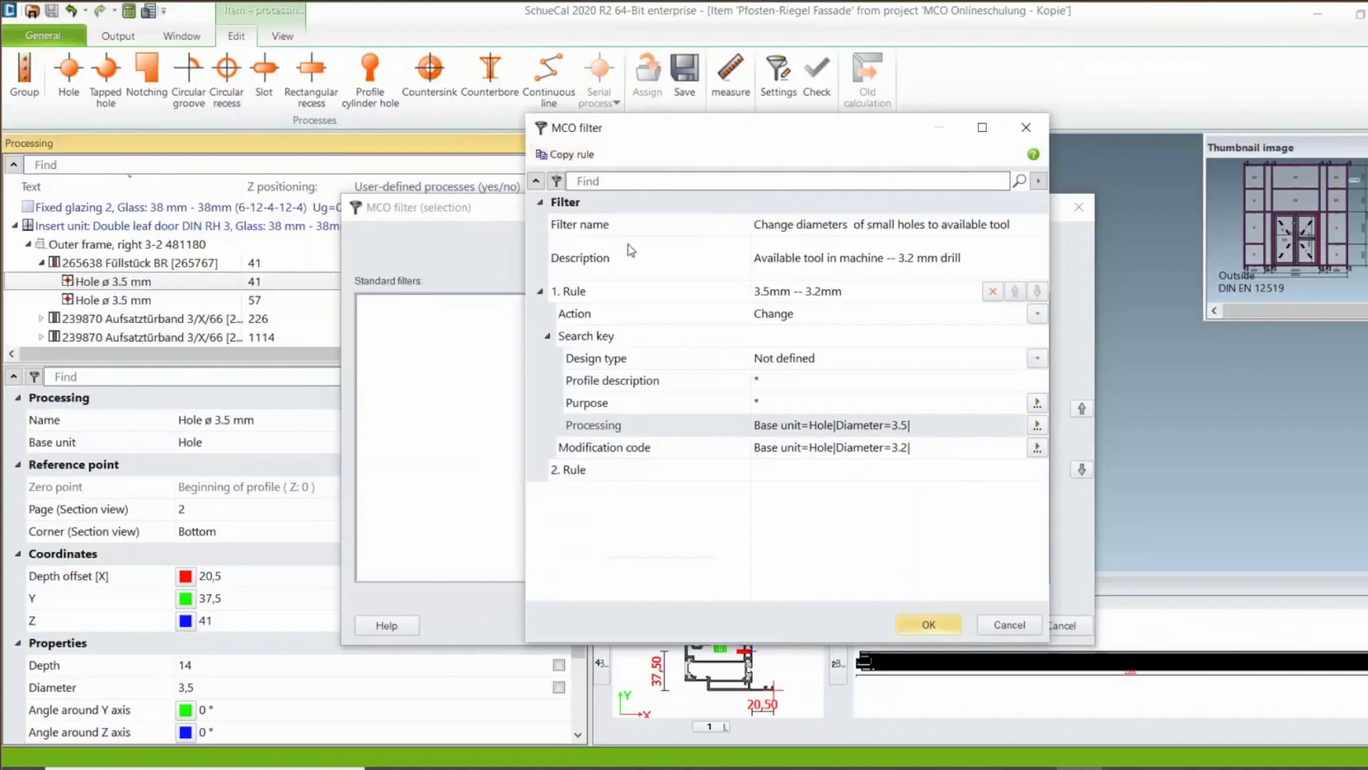
Copy the first rule and rename the copy "3.0mm -- 3.2mm"
{"action": "left_click", "coordinate": [614, 298]}
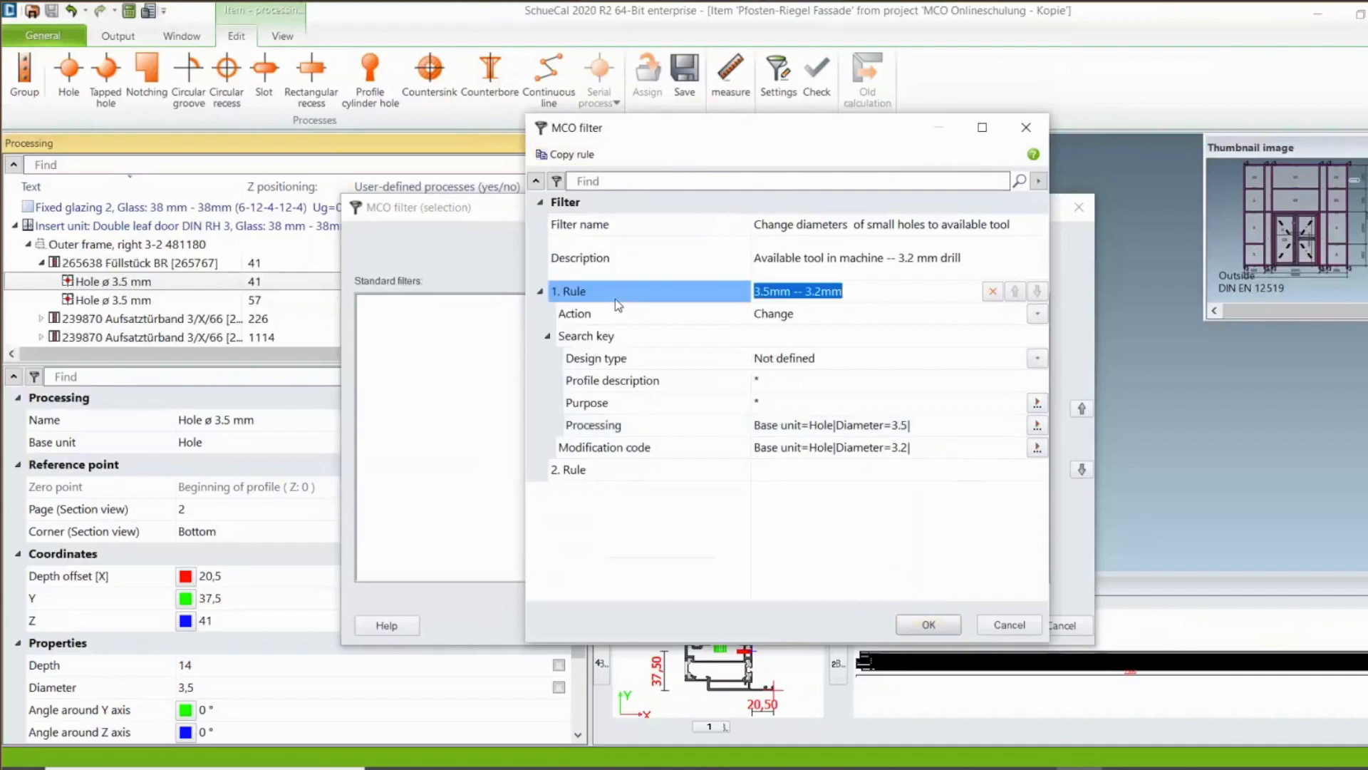
{"action": "left_click", "coordinate": [565, 163]}
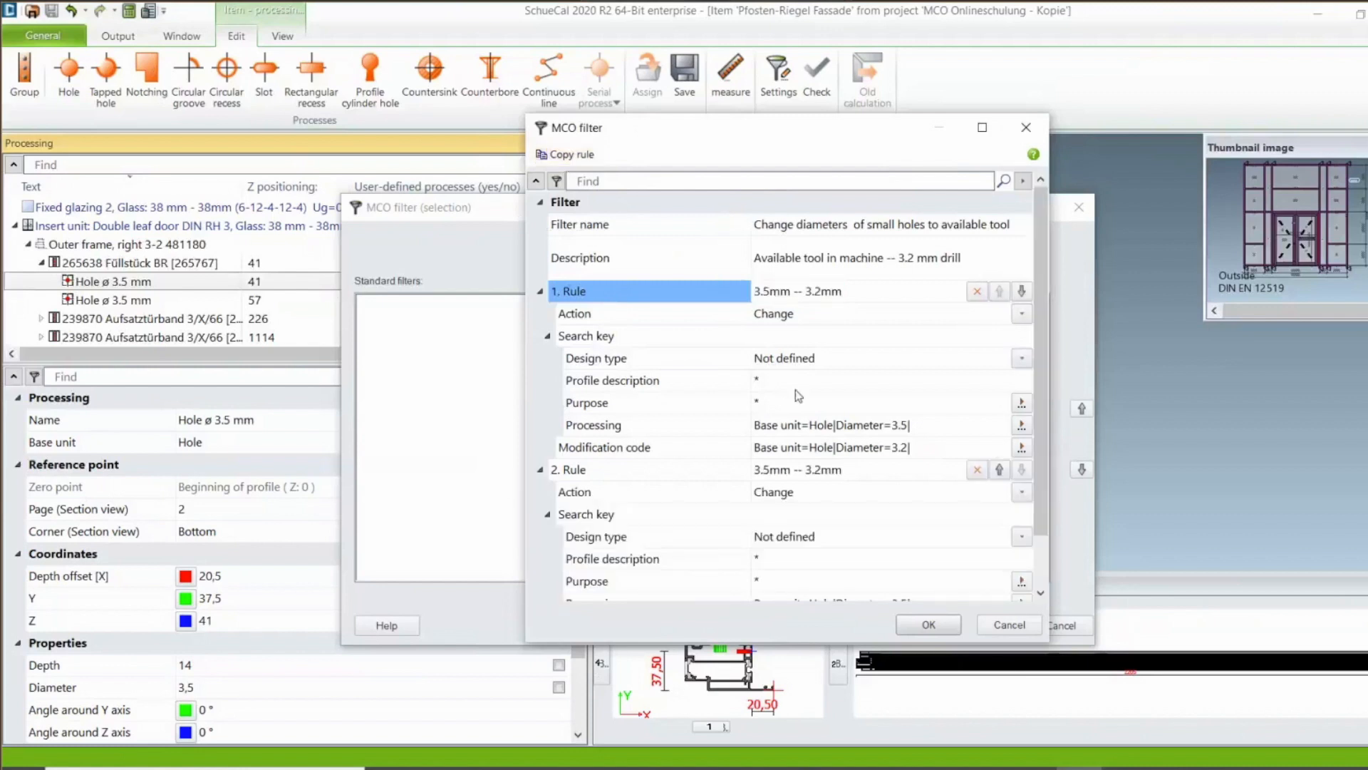
{"action": "scroll", "coordinate": [819, 436], "scroll_direction": "down", "scroll_amount": 1}
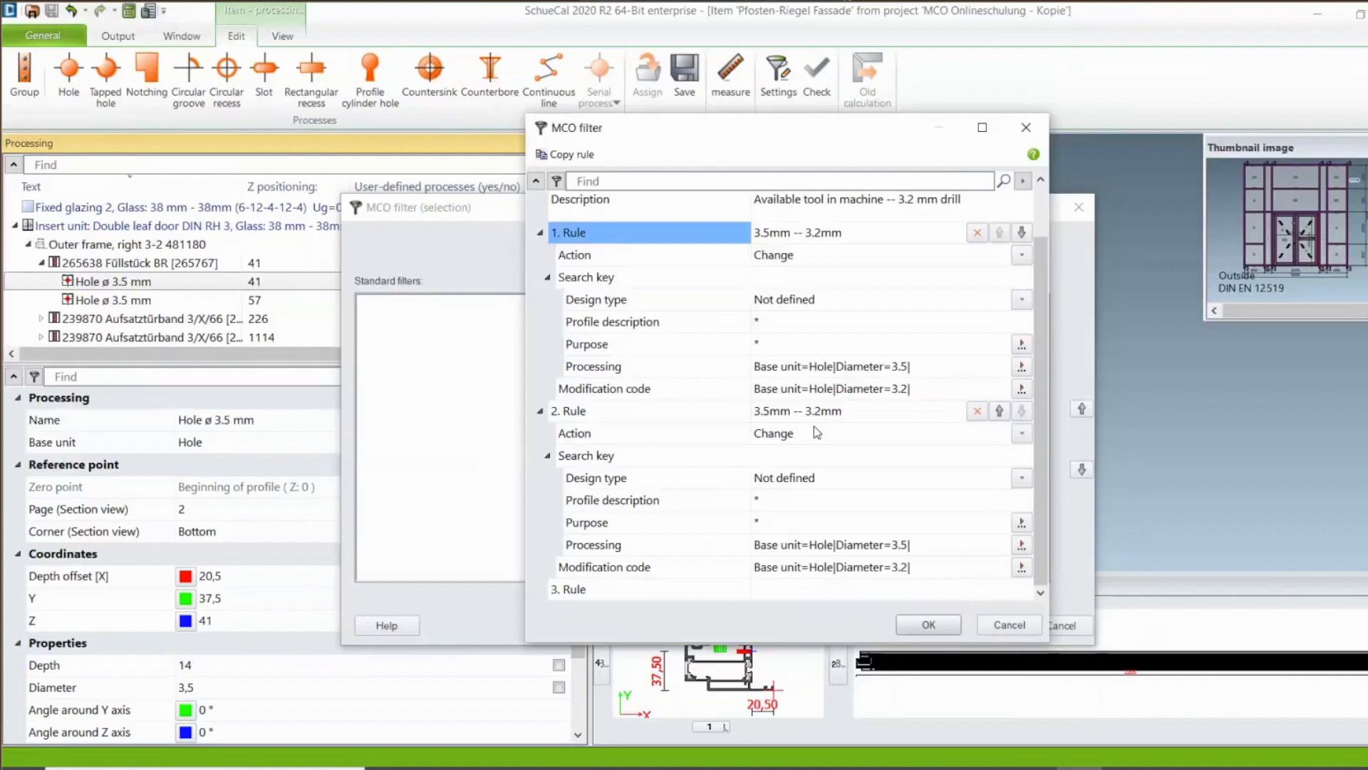
{"action": "left_click", "coordinate": [768, 413]}
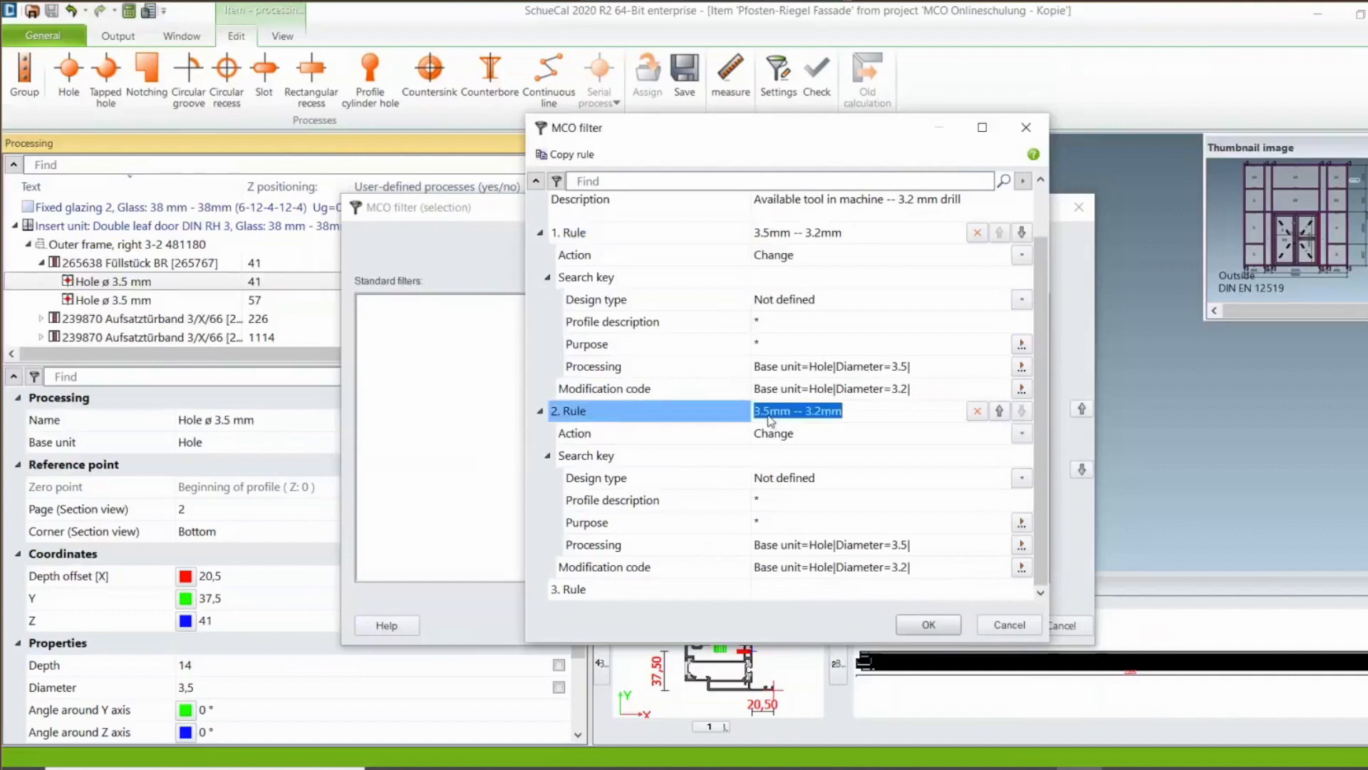
{"action": "left_click", "coordinate": [770, 419]}
{"action": "key", "text": "BackSpace"}
{"action": "key", "text": "BackSpace"}
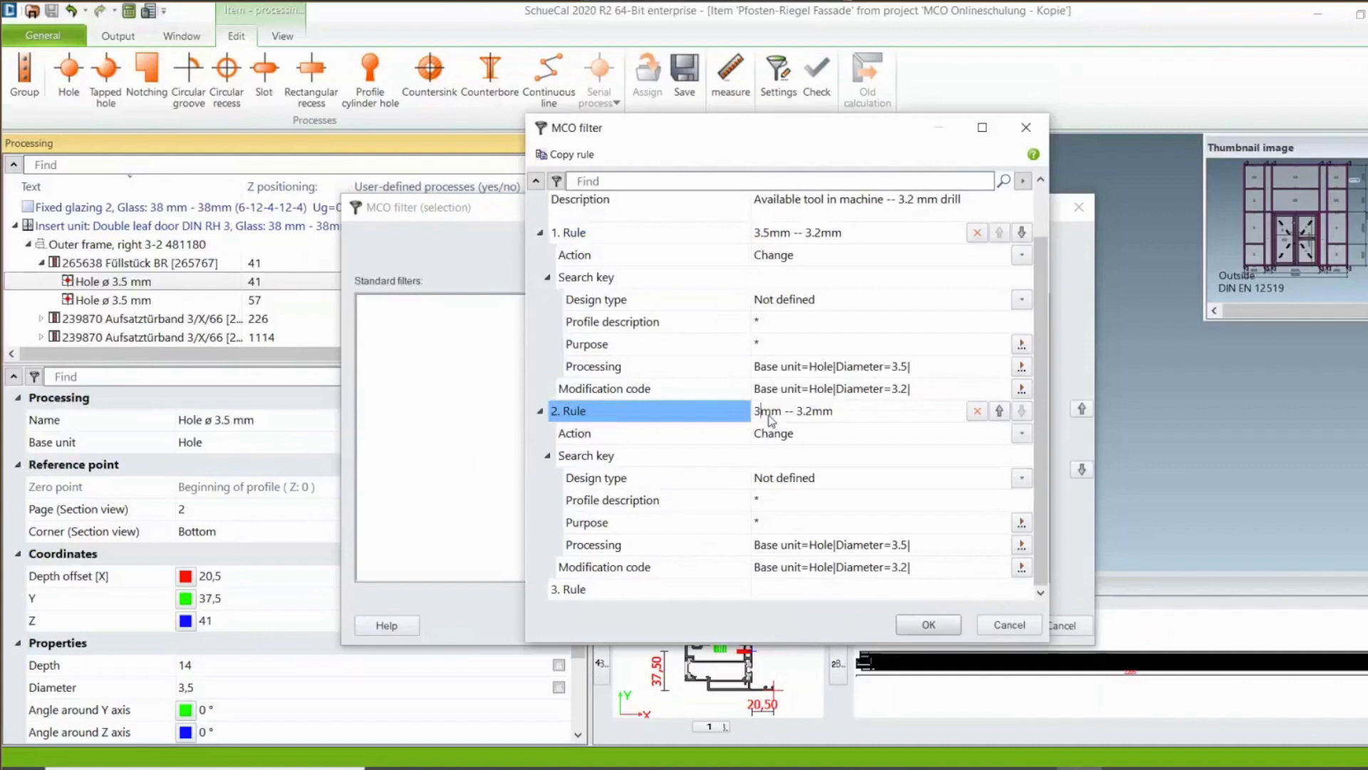
{"action": "type", "text": ".0"}
Set the diameter in the second rule's processing search key to 3.0
{"action": "left_click", "coordinate": [1021, 545]}
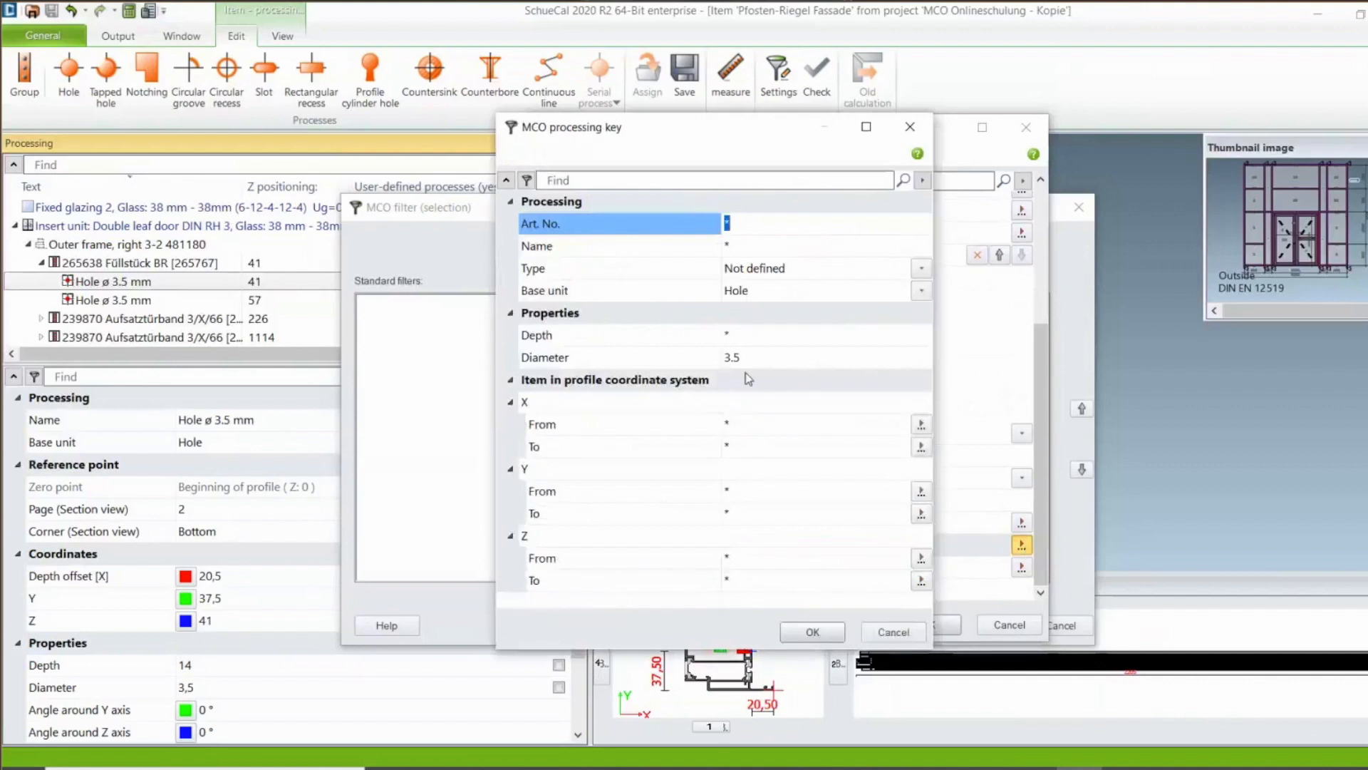
{"action": "left_click", "coordinate": [746, 360]}
{"action": "key", "text": "BackSpace"}
{"action": "type", "text": "3.0"}
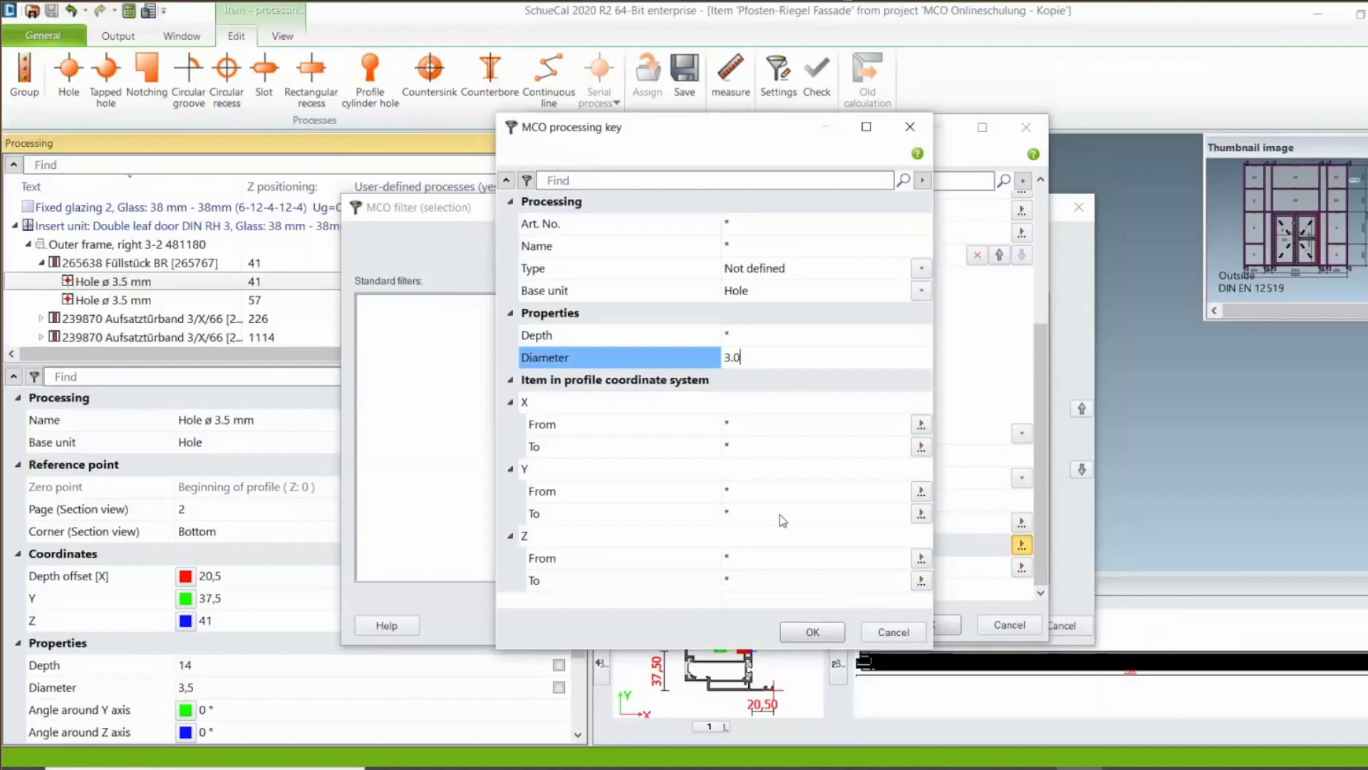
{"action": "left_click", "coordinate": [819, 631]}
{"action": "scroll", "coordinate": [1045, 230], "scroll_direction": "up", "scroll_amount": 5}
{"action": "left_click_drag", "start_coordinate": [1045, 231], "coordinate": [1079, 335]}
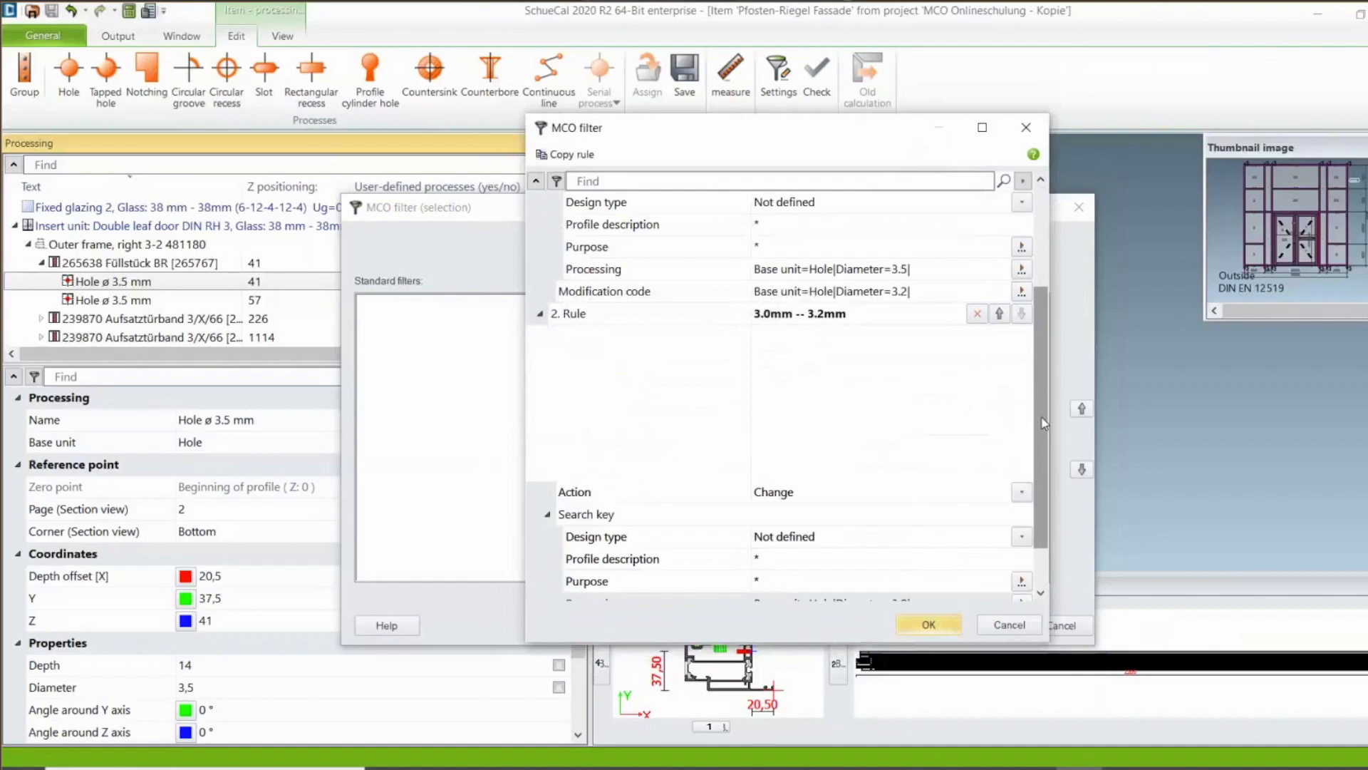
{"action": "scroll", "coordinate": [1042, 423], "scroll_direction": "down", "scroll_amount": 1}
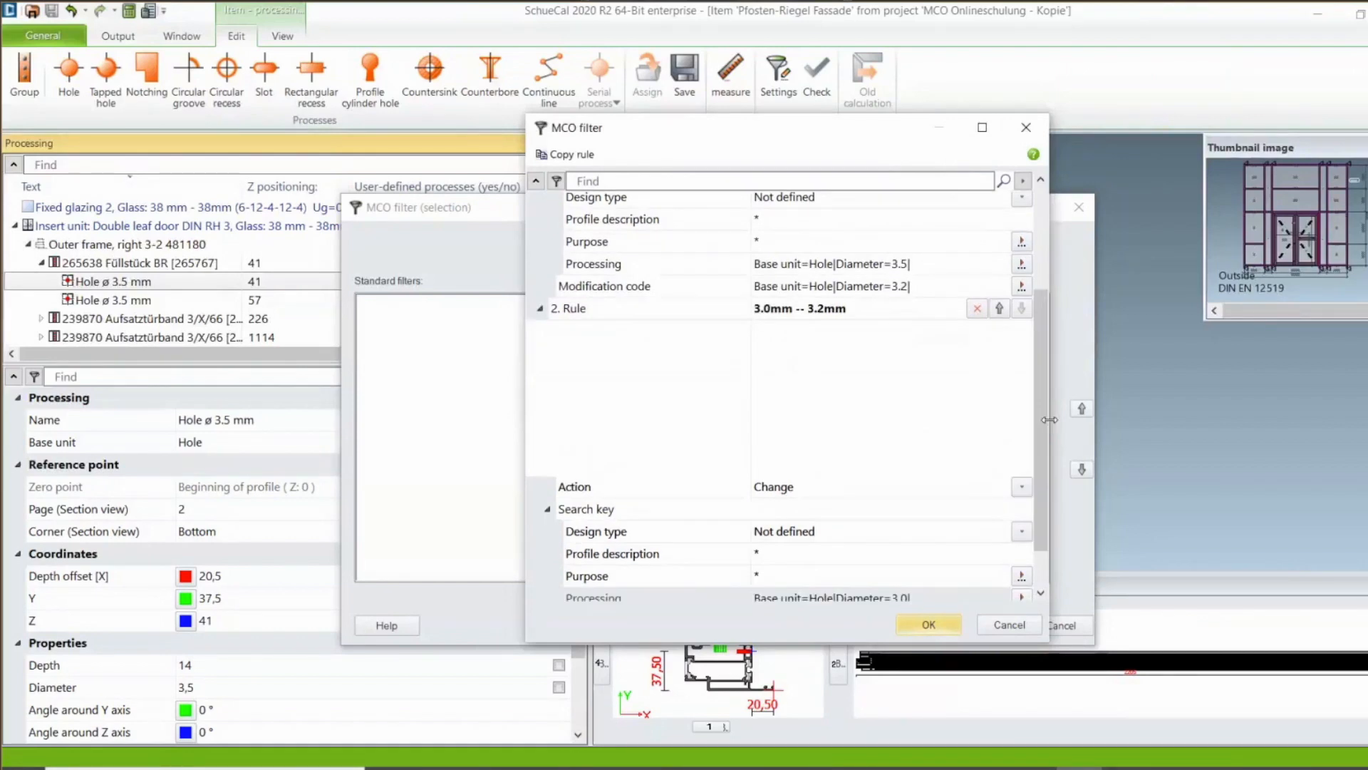
Accept the 3.5 mm and 3.0 mm hole rules, apply the item-specific filter and switch the filter check off
{"action": "left_click", "coordinate": [930, 623]}
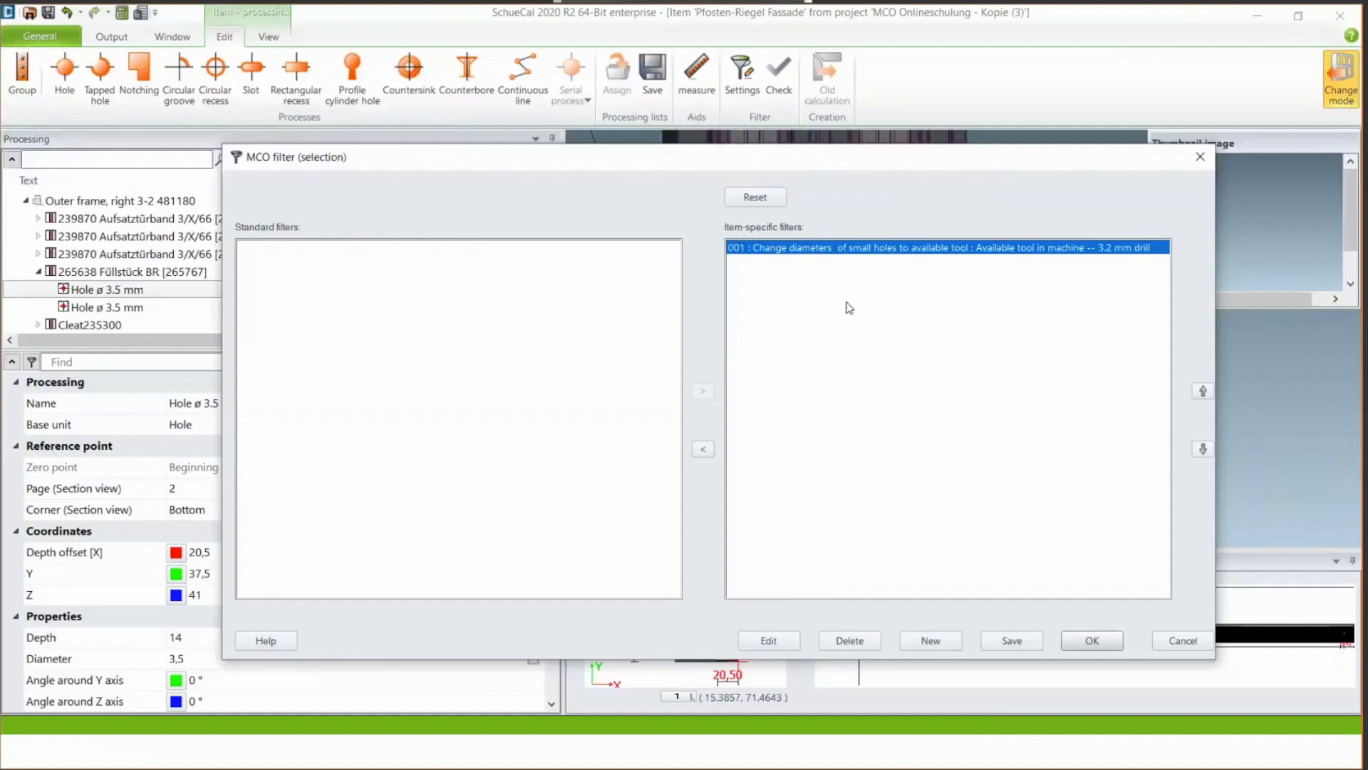
{"action": "left_click", "coordinate": [1070, 635]}
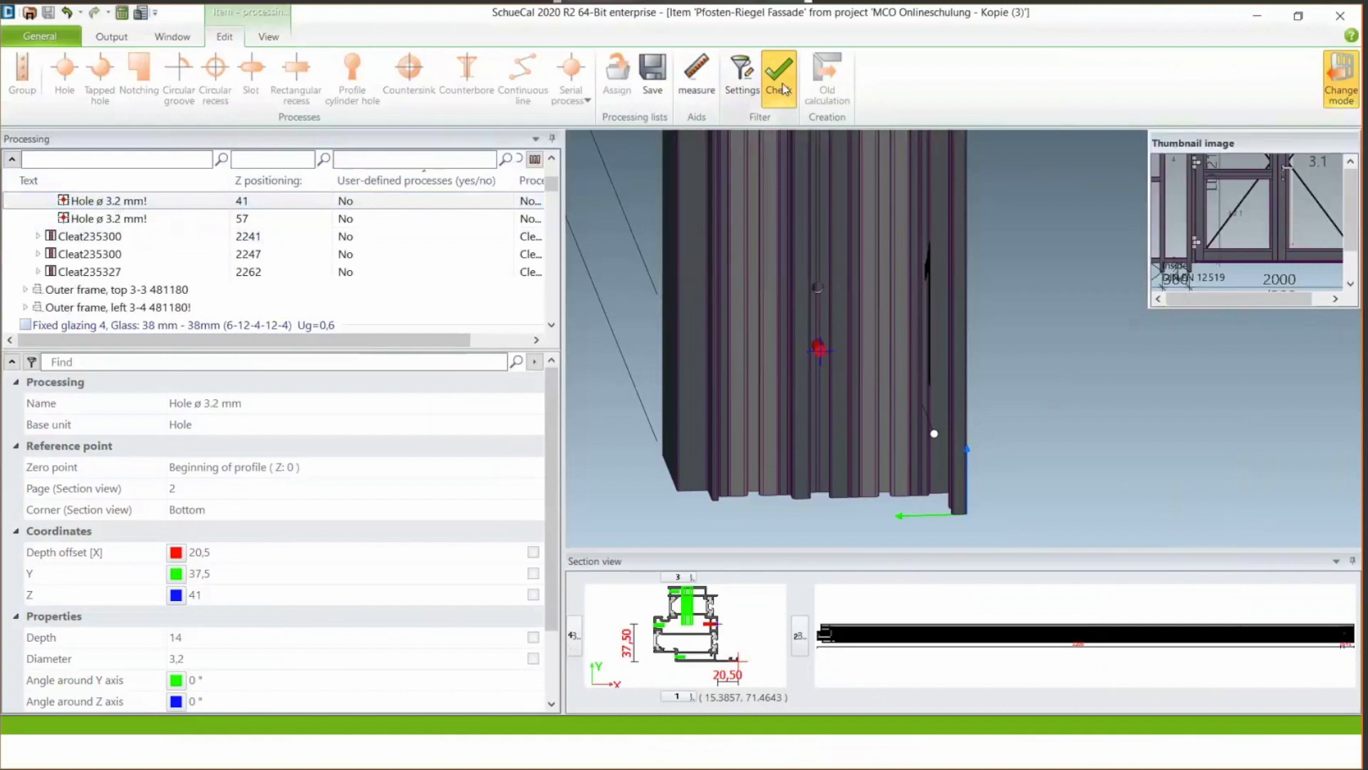
{"action": "left_click", "coordinate": [780, 80]}
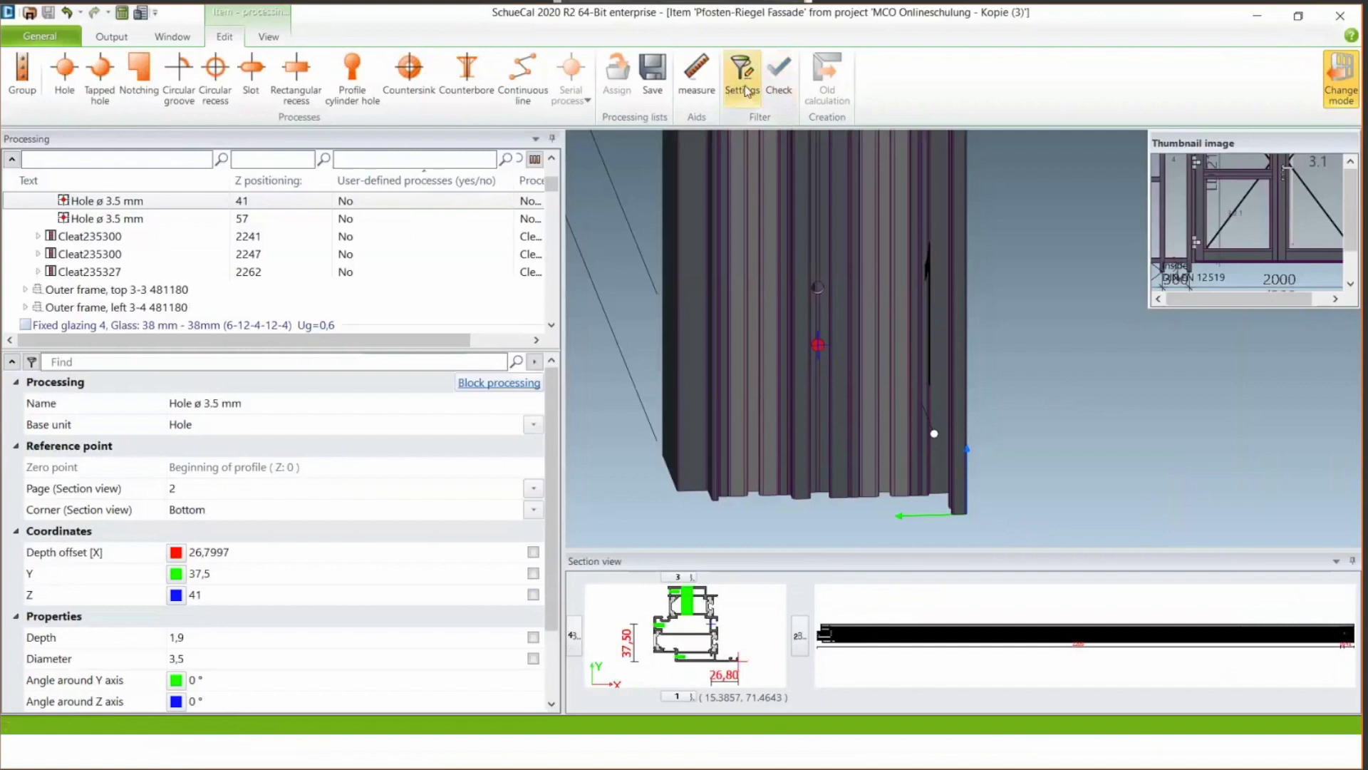
Save the item-specific filter "Change diameters of small holes to available tool" as standard filter number 1, keeping its description
{"action": "left_click", "coordinate": [746, 90]}
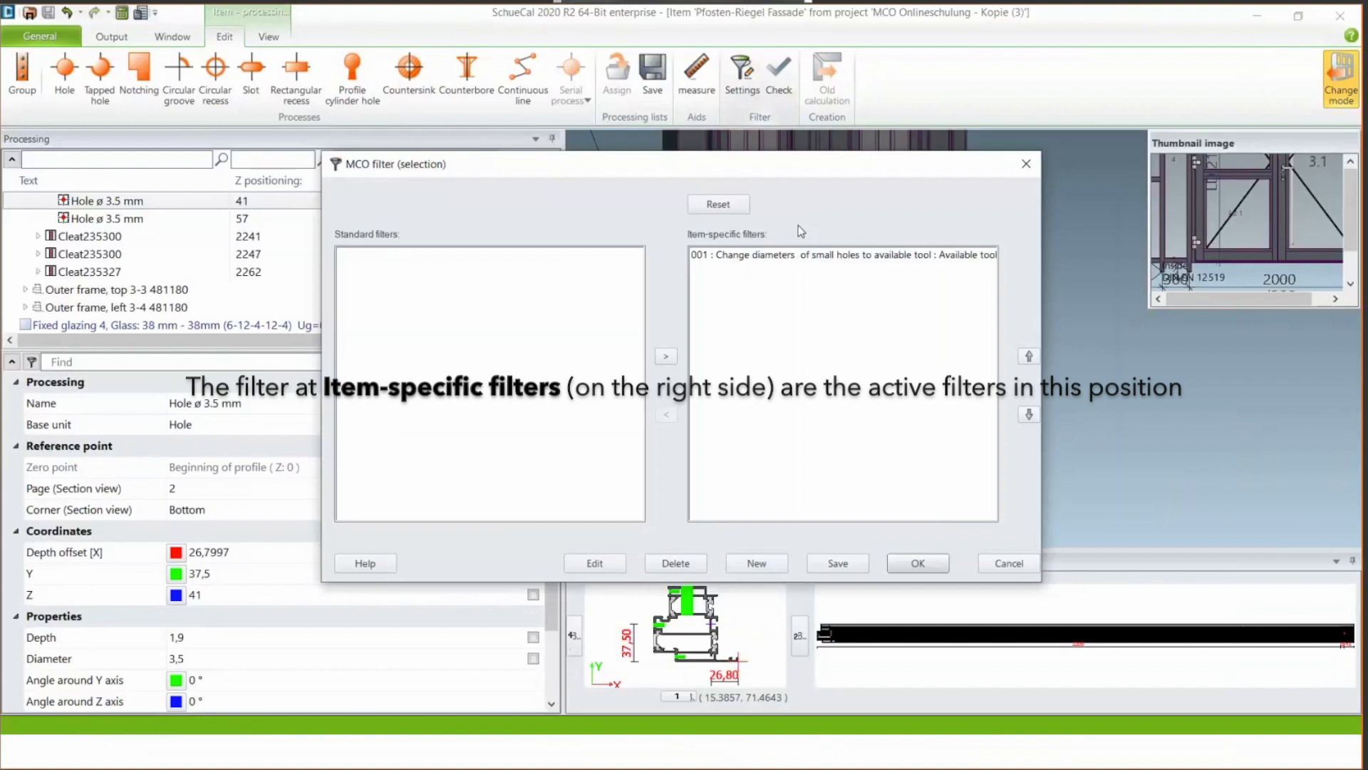
{"action": "left_click", "coordinate": [800, 255]}
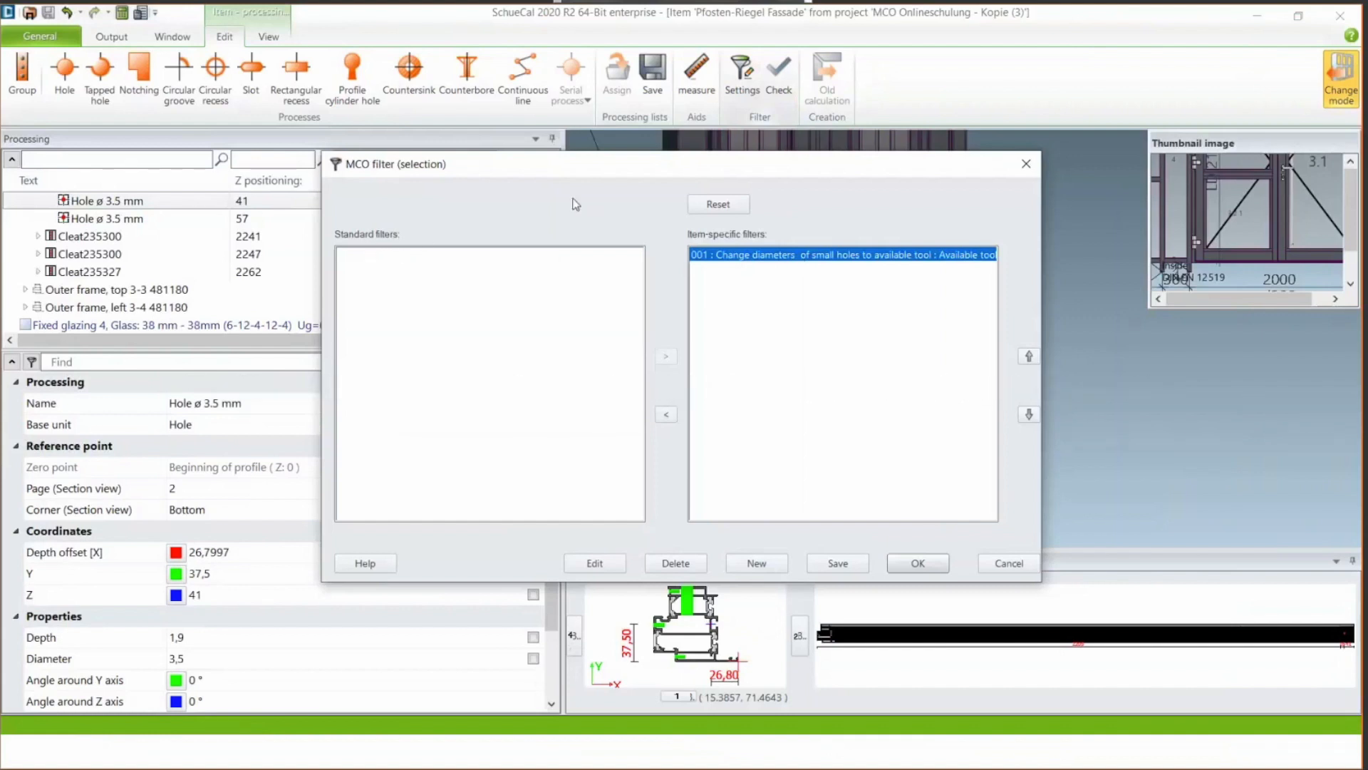
{"action": "left_click", "coordinate": [665, 417]}
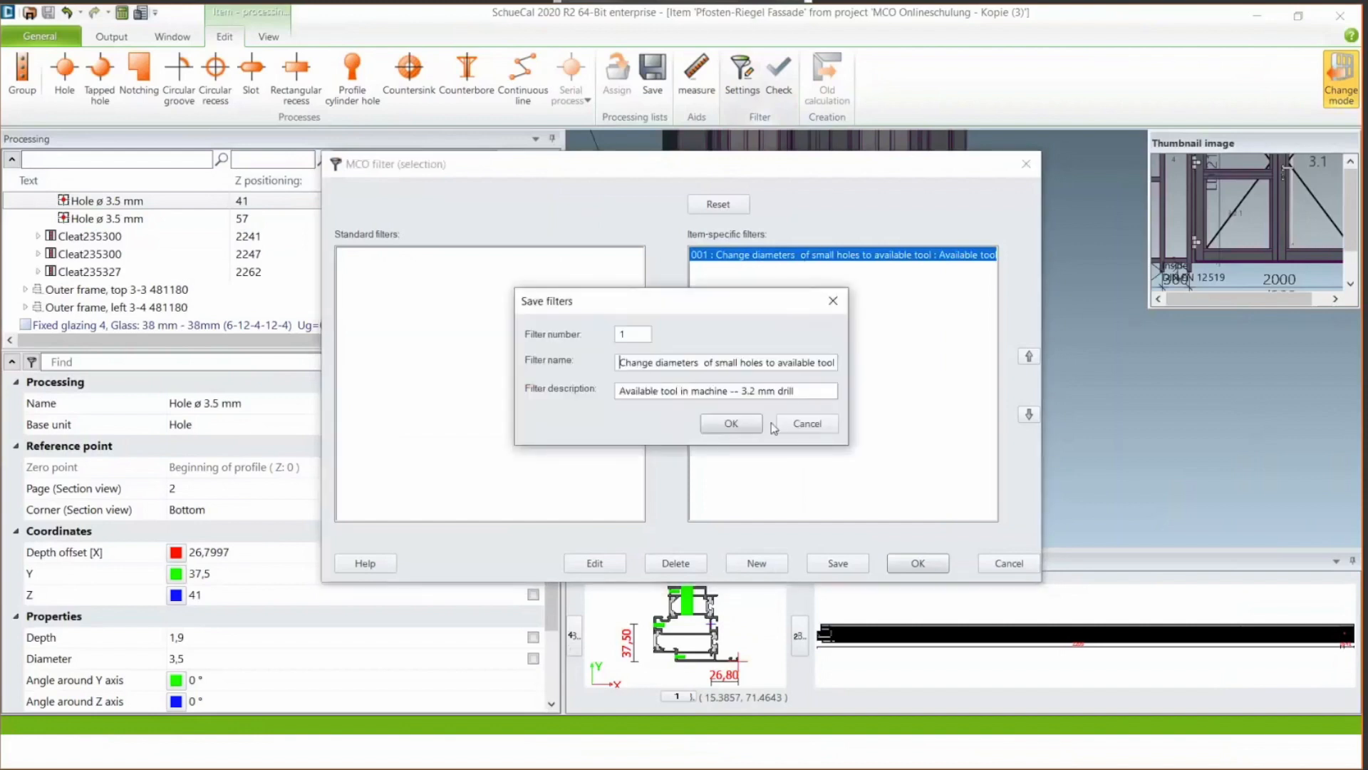
{"action": "left_click", "coordinate": [737, 425]}
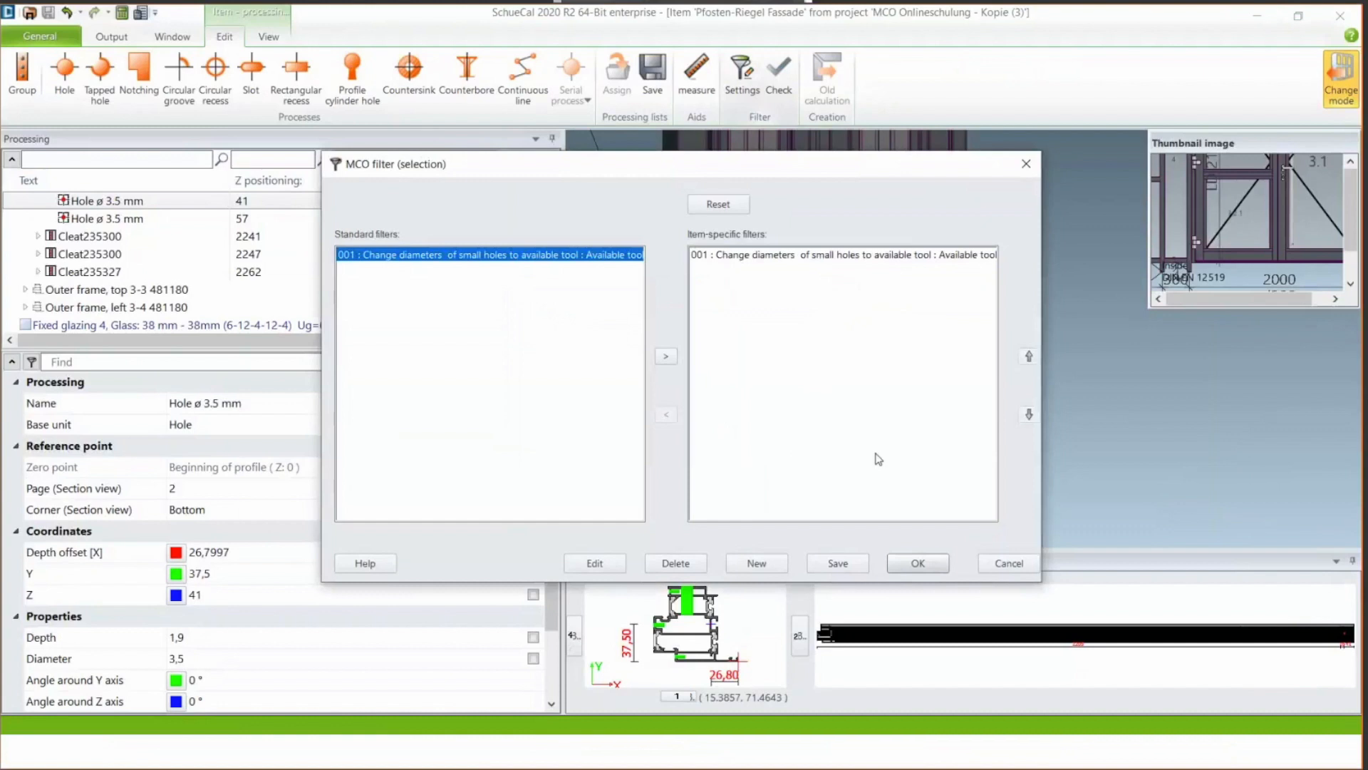
{"action": "left_click", "coordinate": [905, 565]}
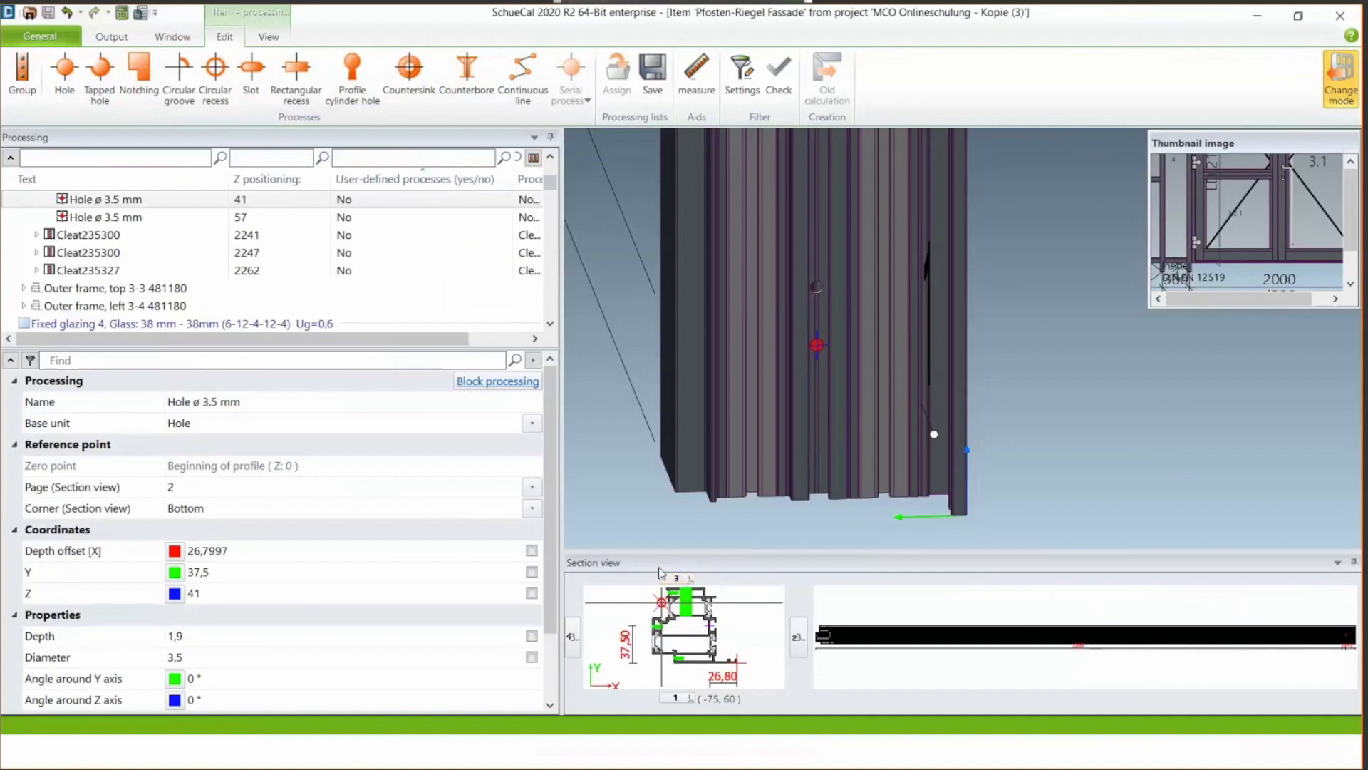
Assign standard filter 001 to the item default in the master data's MCO filter settings
{"action": "left_click", "coordinate": [39, 36]}
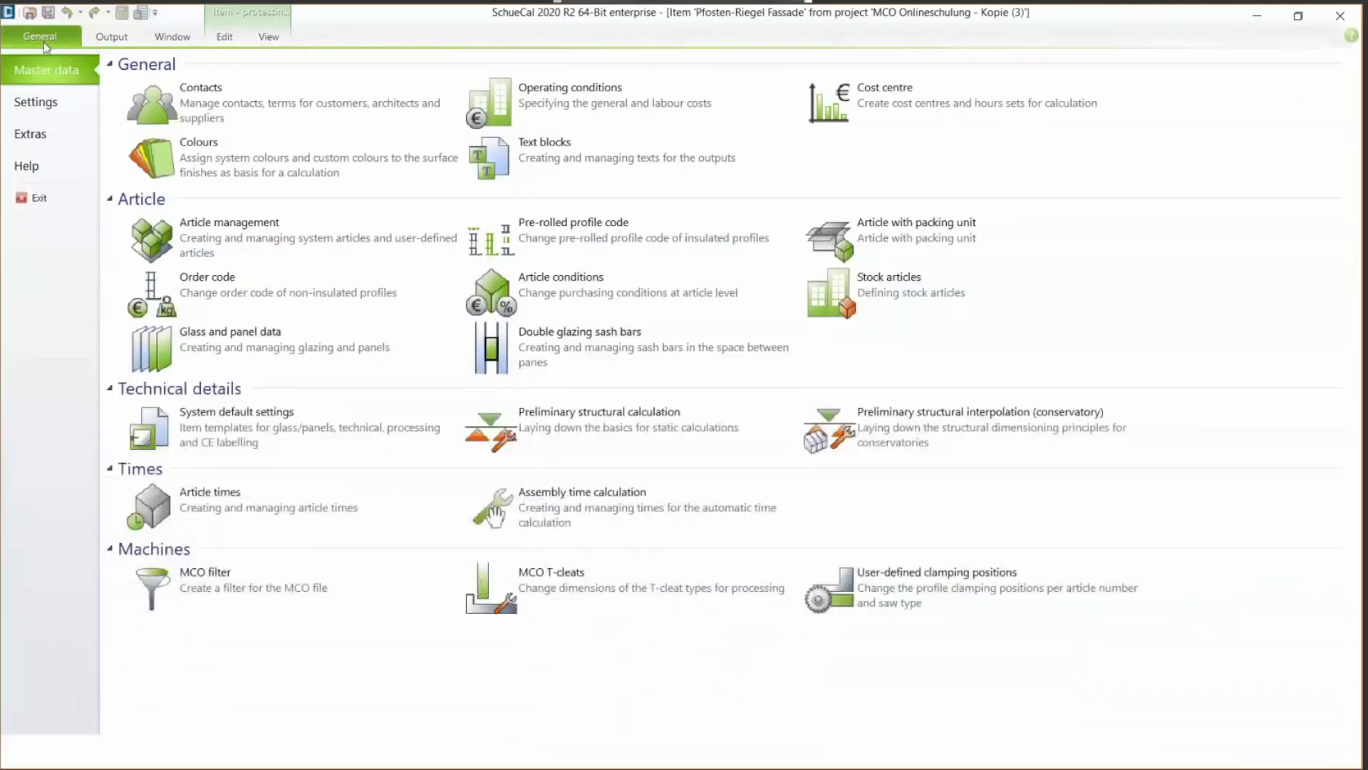
{"action": "left_click", "coordinate": [64, 81]}
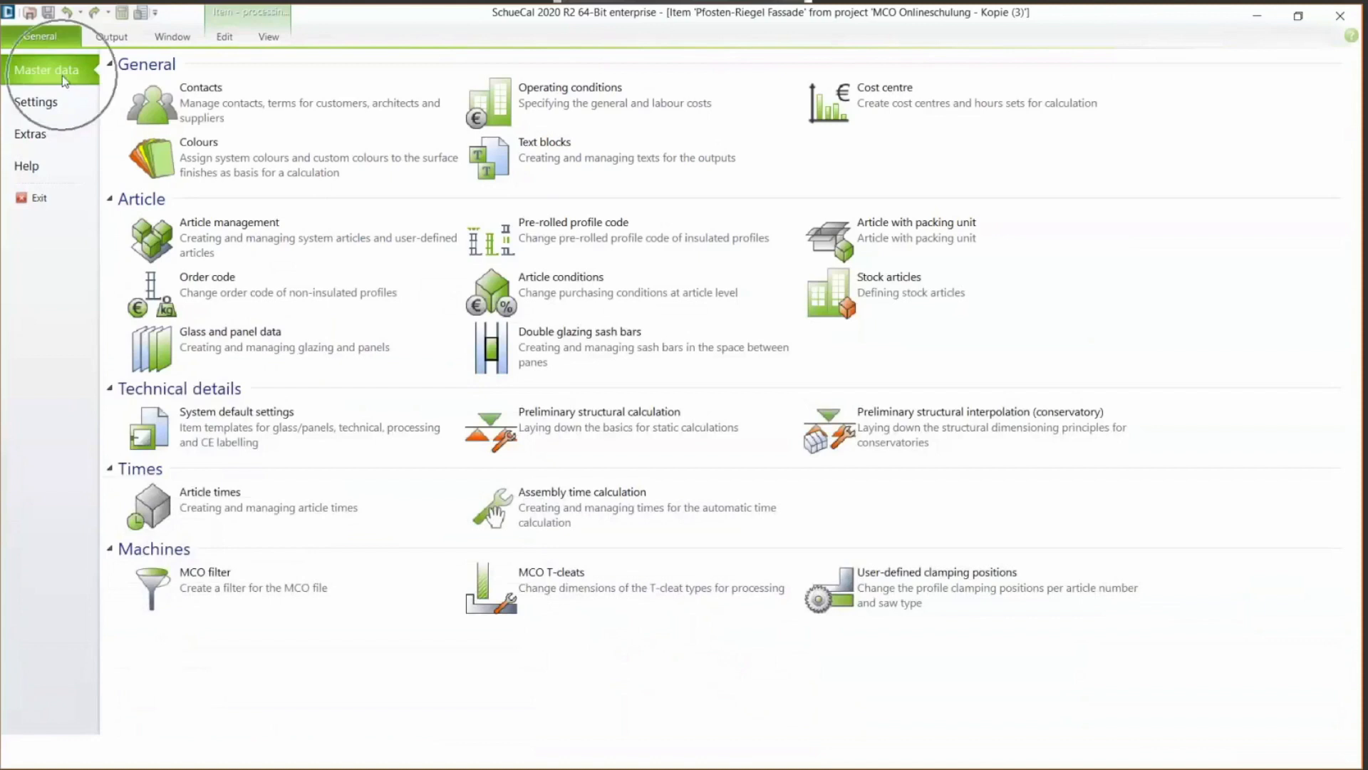
{"action": "left_click", "coordinate": [224, 589]}
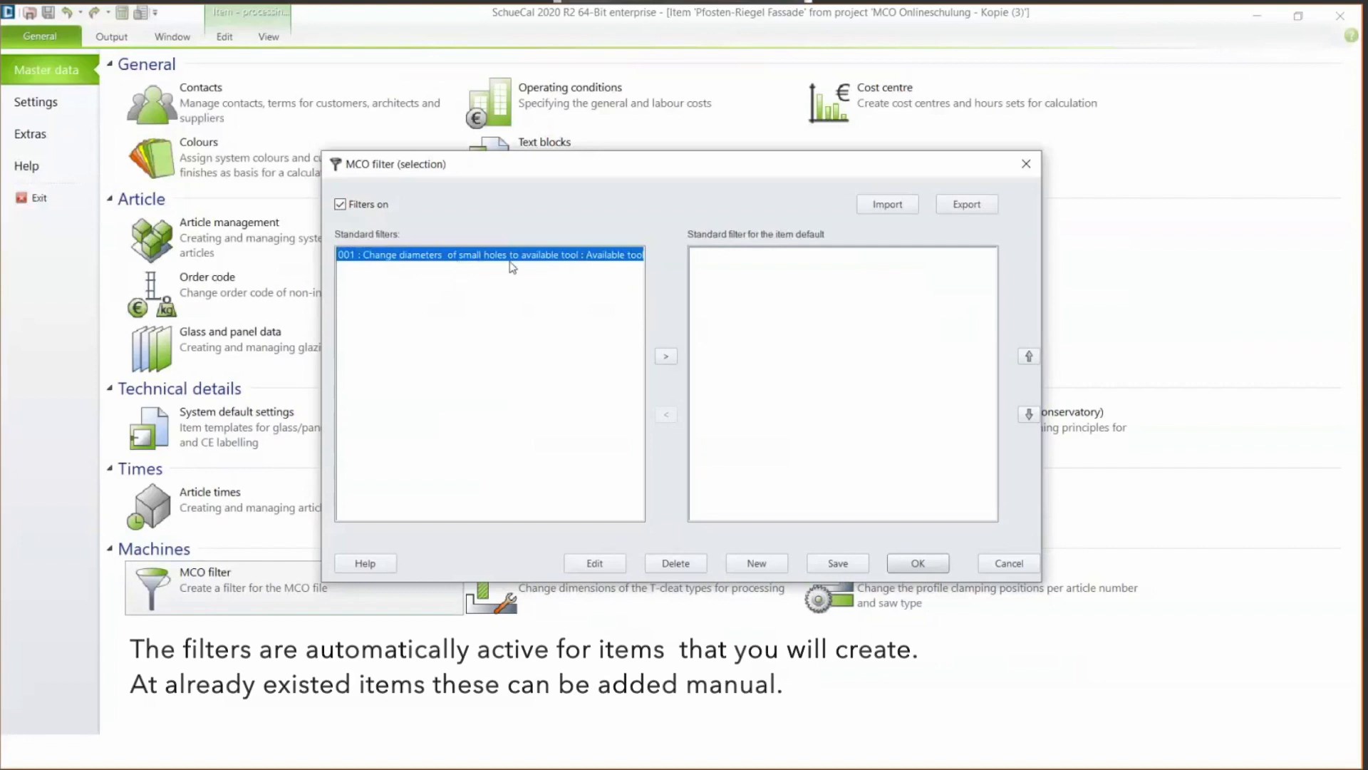
{"action": "left_click", "coordinate": [663, 360]}
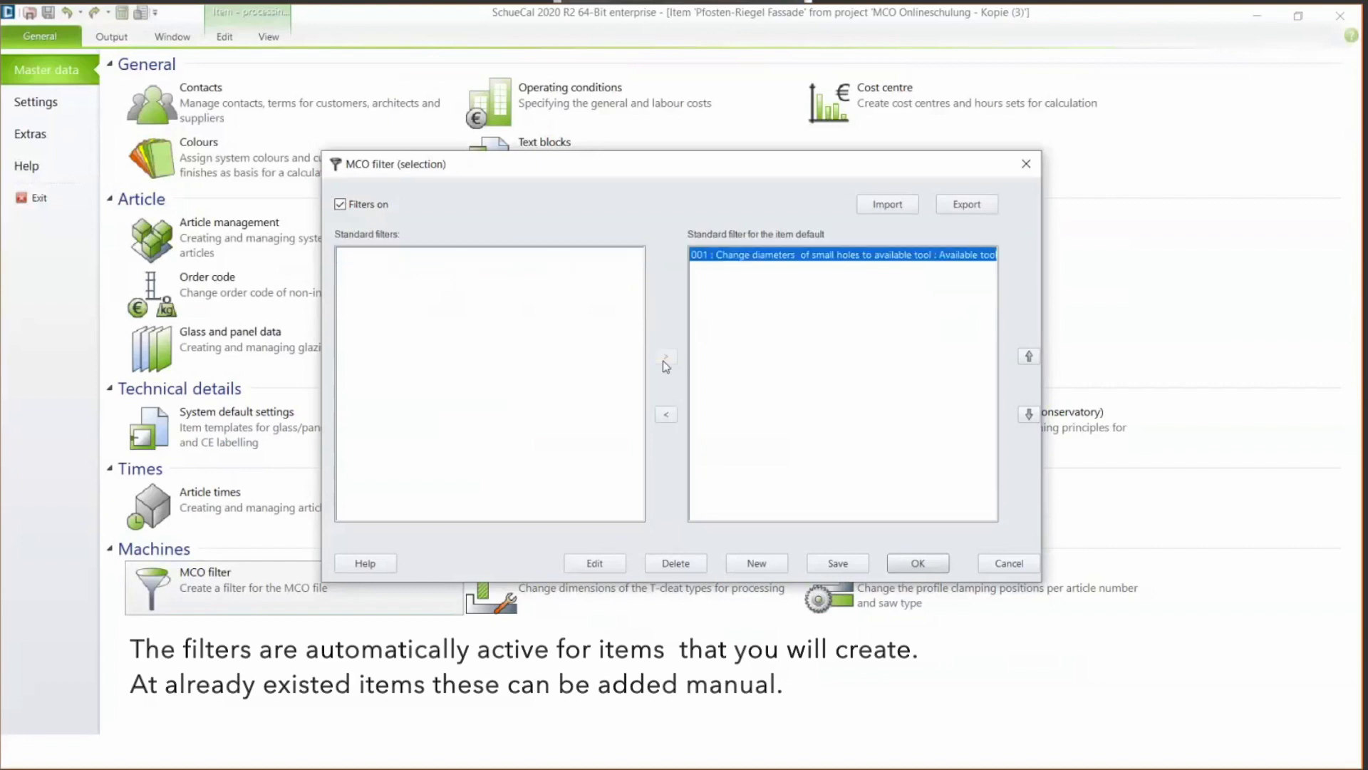